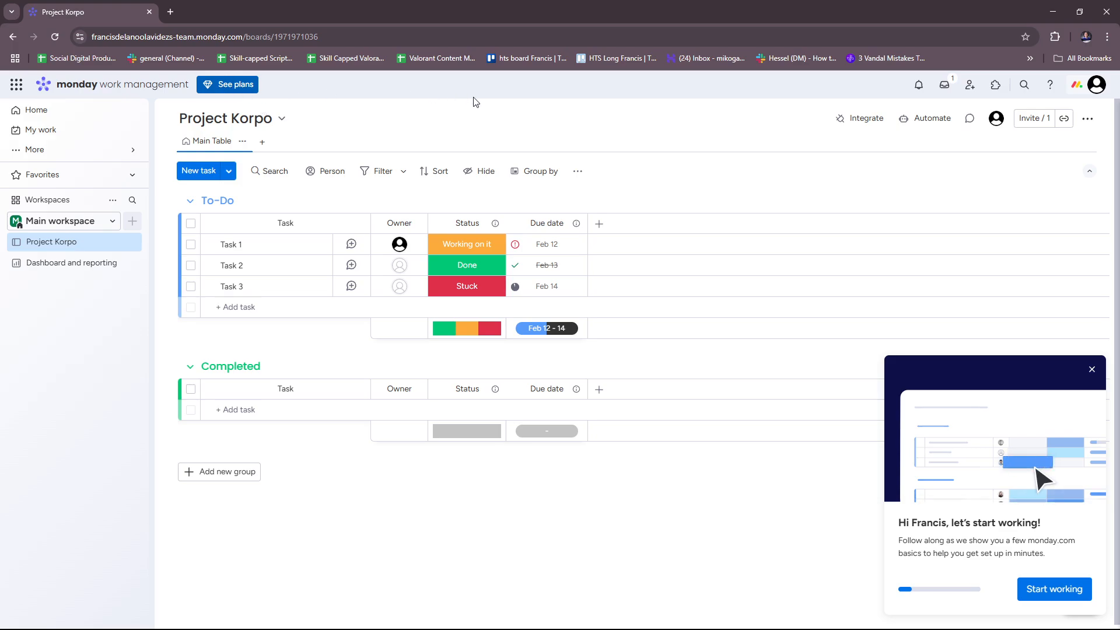
Review the subscription plans, including the Business & Enterprise offers and the feature comparison, and return to the board.
{"action": "left_click", "coordinate": [238, 86]}
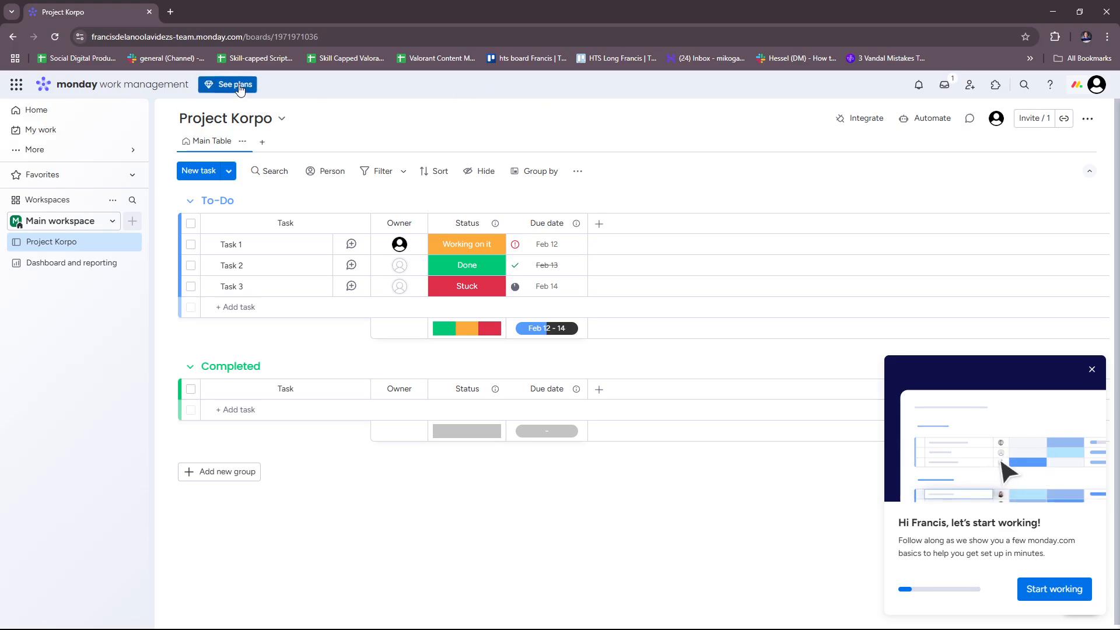
{"action": "scroll", "coordinate": [497, 246], "scroll_direction": "down", "scroll_amount": 3}
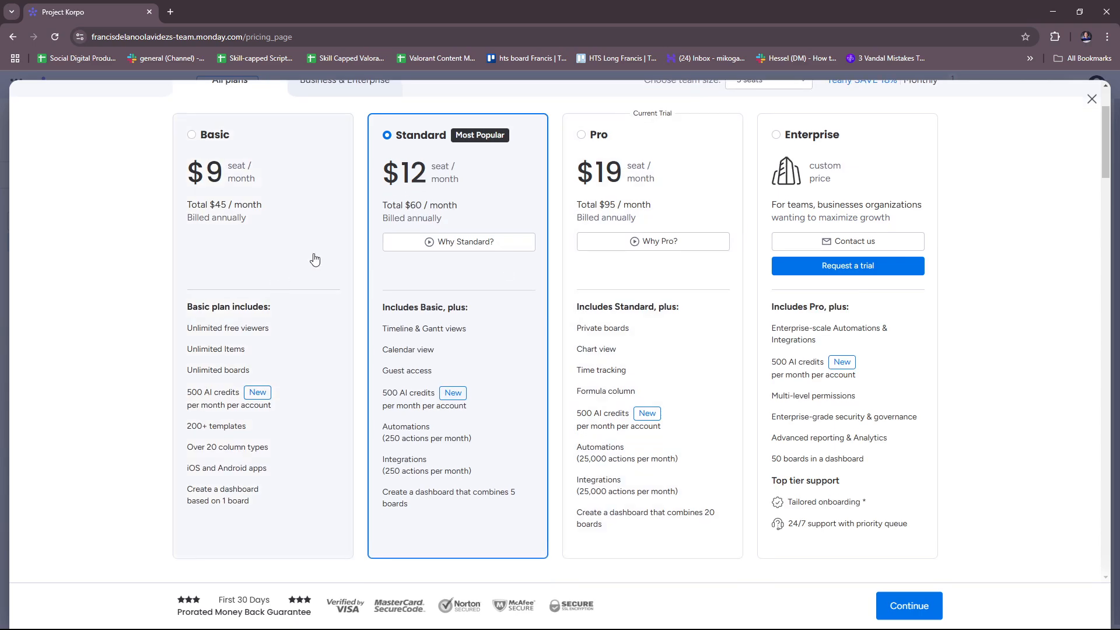
{"action": "scroll", "coordinate": [867, 375], "scroll_direction": "up", "scroll_amount": 3}
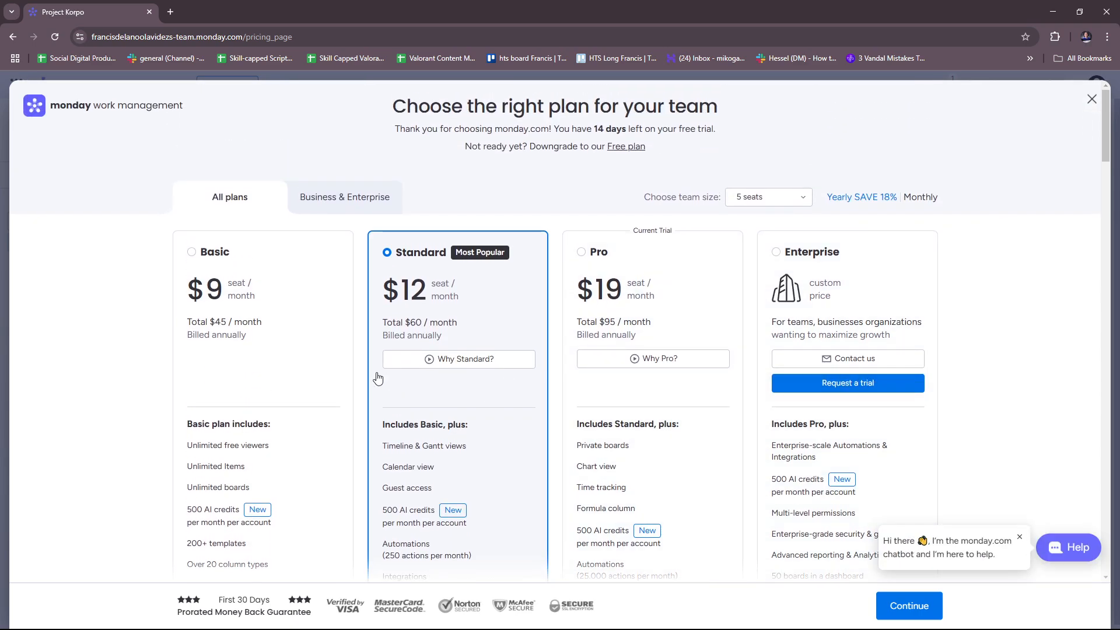
{"action": "left_click", "coordinate": [365, 198]}
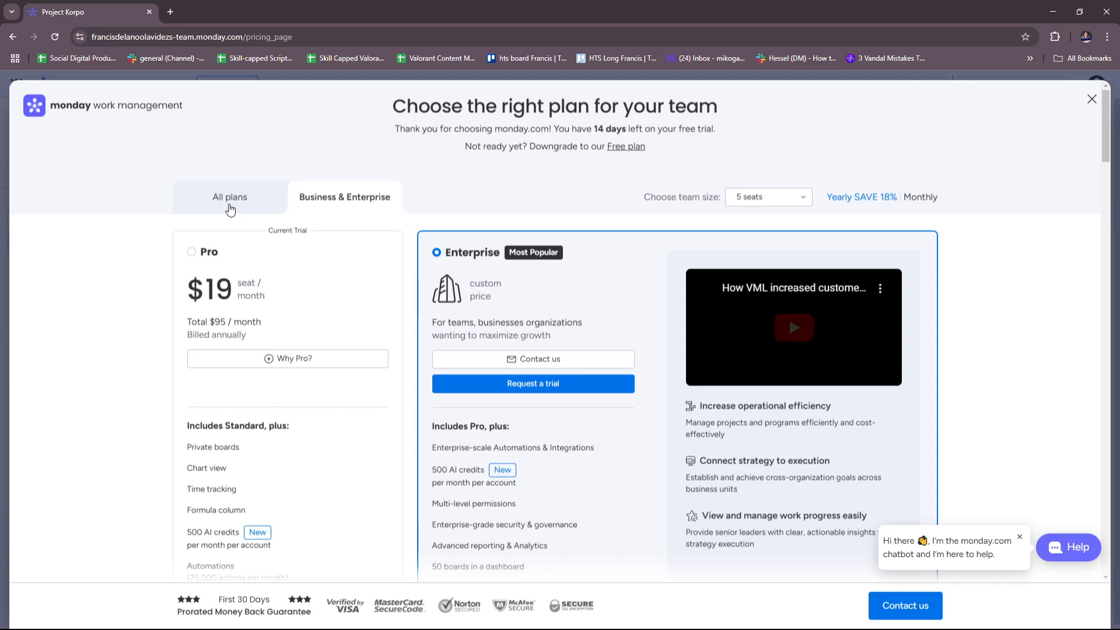
{"action": "left_click", "coordinate": [231, 198]}
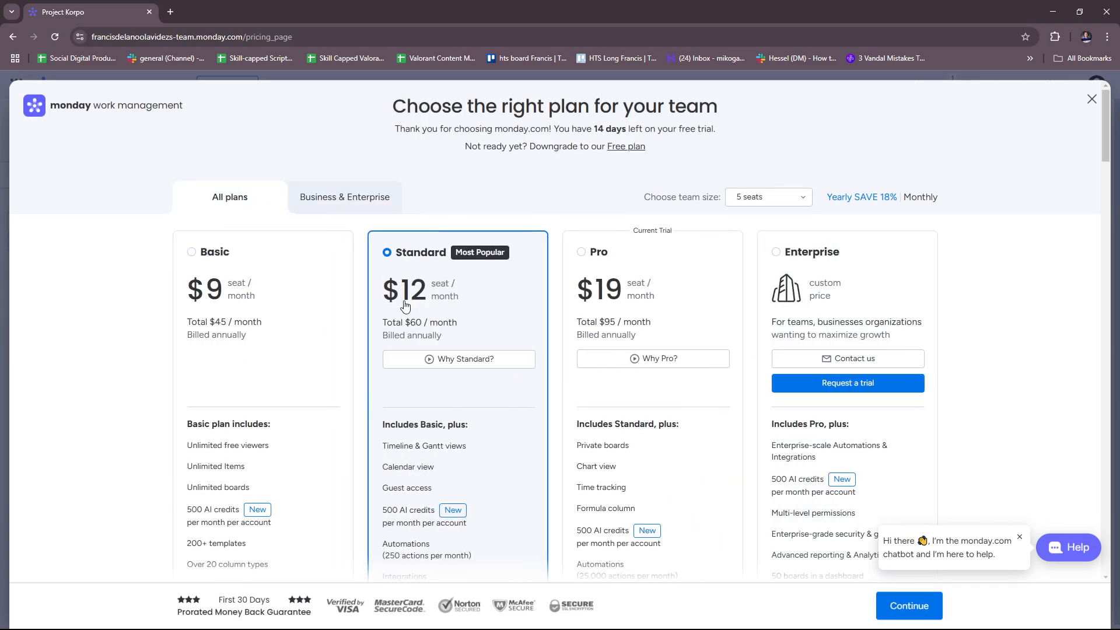
{"action": "scroll", "coordinate": [265, 284], "scroll_direction": "down", "scroll_amount": 1}
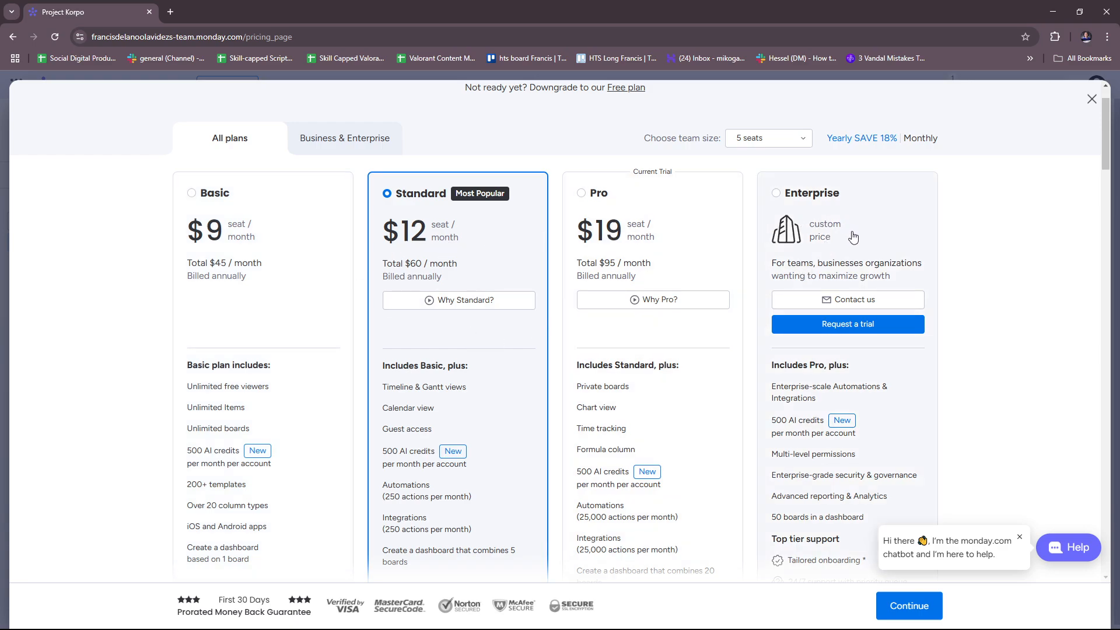
{"action": "scroll", "coordinate": [852, 235], "scroll_direction": "down", "scroll_amount": 7}
{"action": "scroll", "coordinate": [684, 357], "scroll_direction": "up", "scroll_amount": 5}
{"action": "scroll", "coordinate": [433, 338], "scroll_direction": "down", "scroll_amount": 5}
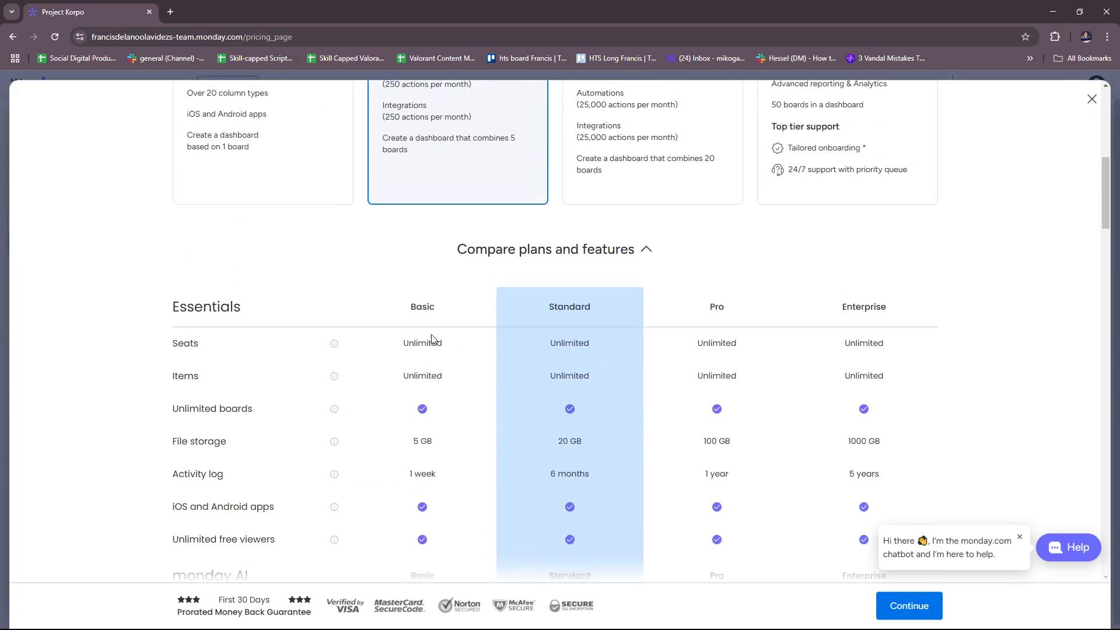
{"action": "scroll", "coordinate": [532, 280], "scroll_direction": "up", "scroll_amount": 6}
{"action": "scroll", "coordinate": [654, 357], "scroll_direction": "down", "scroll_amount": 5}
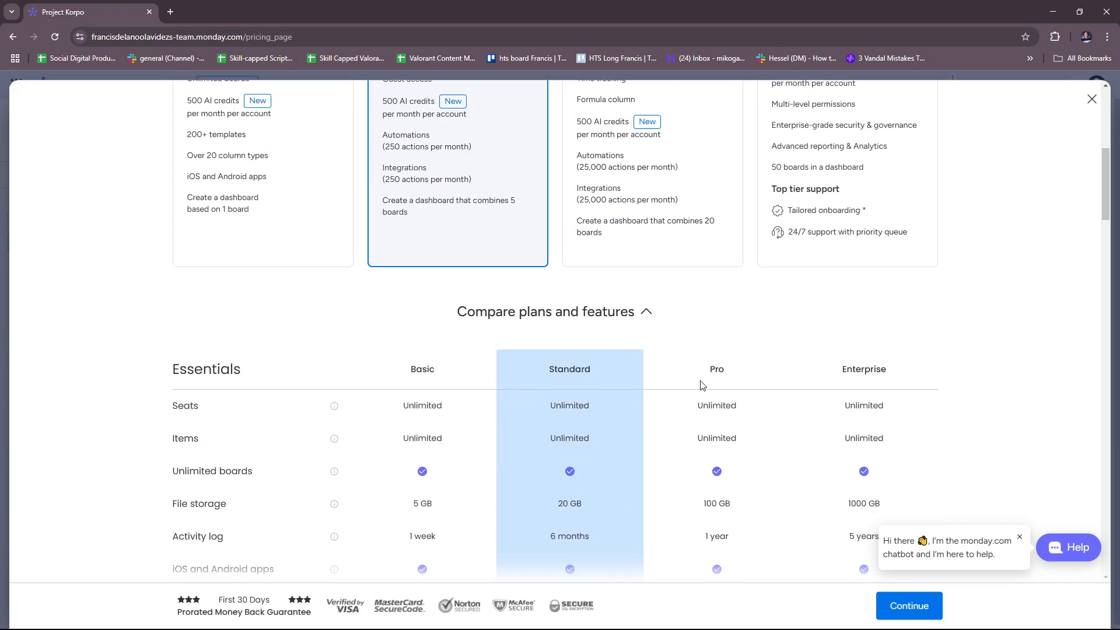
{"action": "scroll", "coordinate": [702, 384], "scroll_direction": "down", "scroll_amount": 10}
{"action": "scroll", "coordinate": [760, 402], "scroll_direction": "up", "scroll_amount": 12}
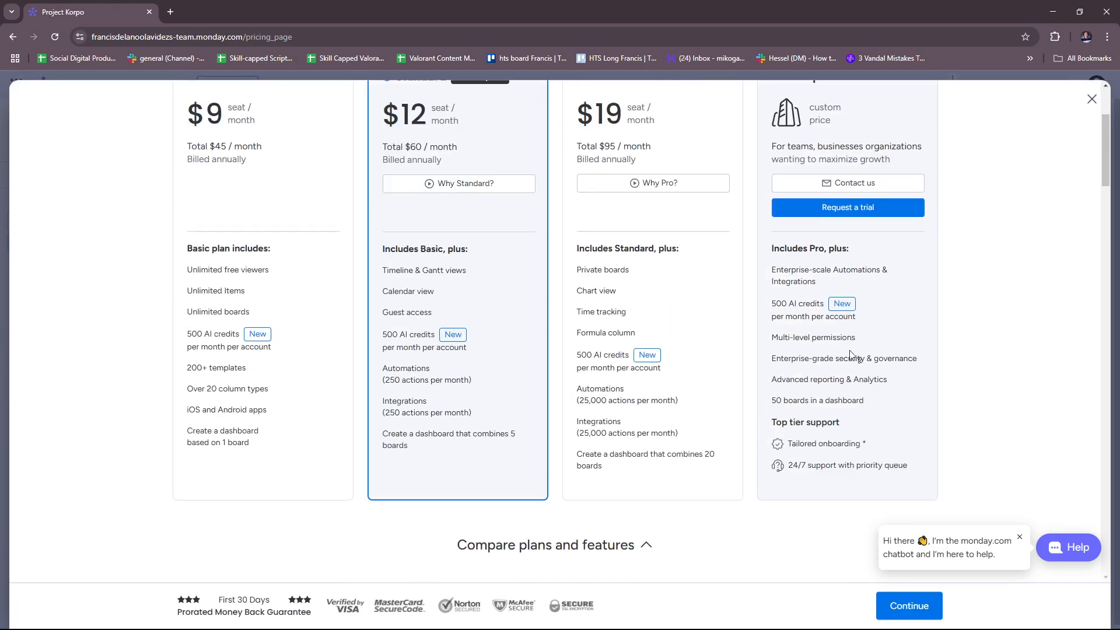
{"action": "left_click", "coordinate": [1091, 99]}
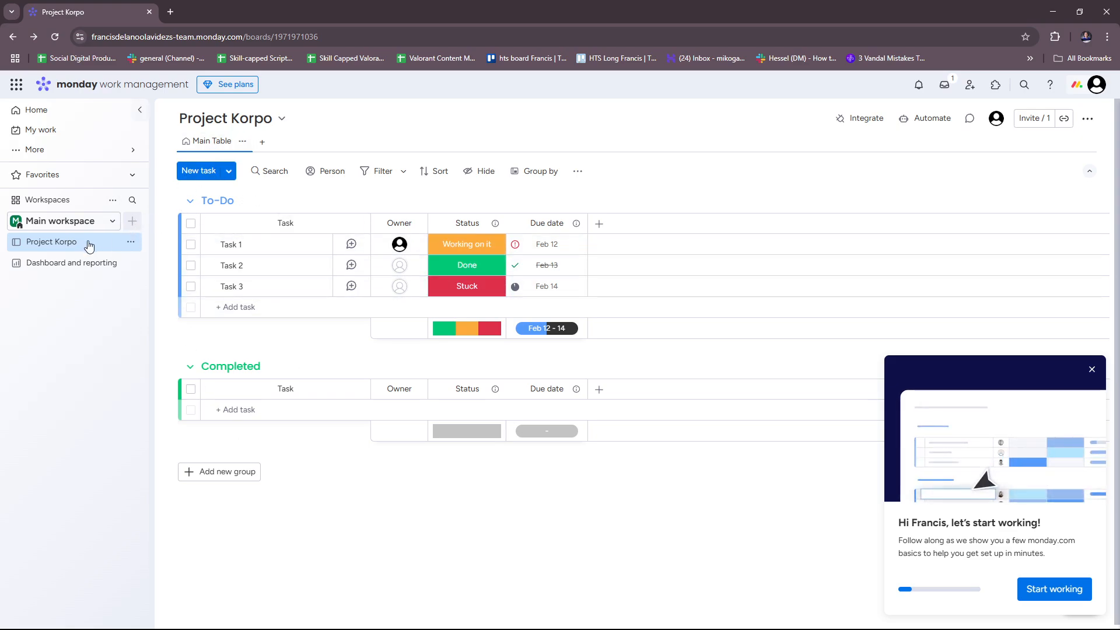
{"action": "left_click", "coordinate": [76, 226]}
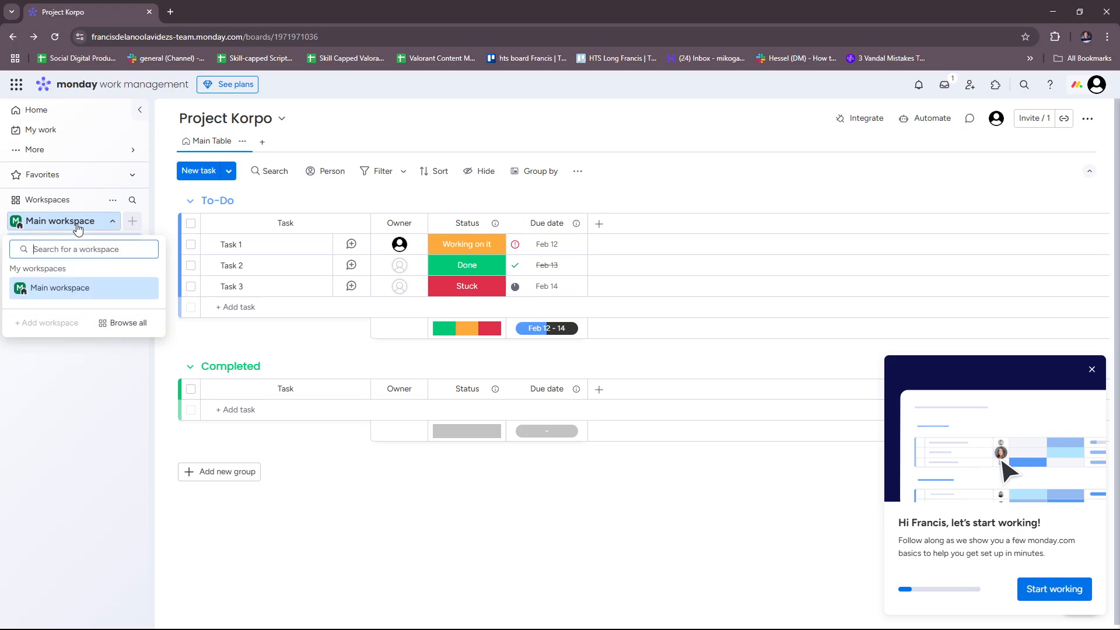
{"action": "left_click", "coordinate": [271, 213]}
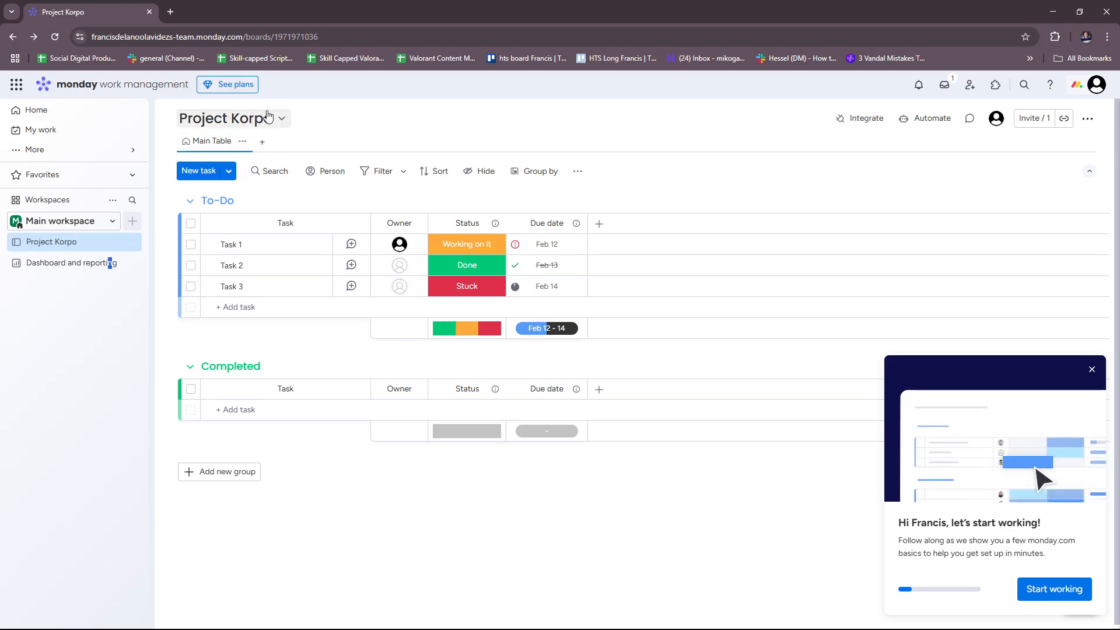
{"action": "left_click", "coordinate": [249, 122]}
{"action": "left_click", "coordinate": [432, 123]}
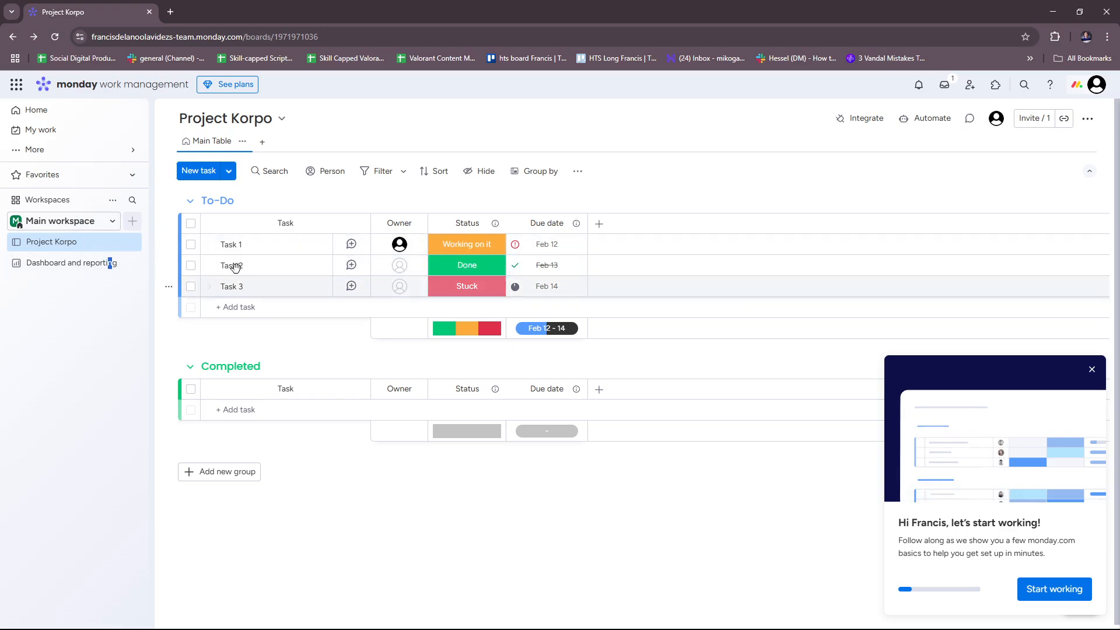
Add a Form view to the Project Korpo board and go through its introduction to the end.
{"action": "left_click", "coordinate": [264, 144]}
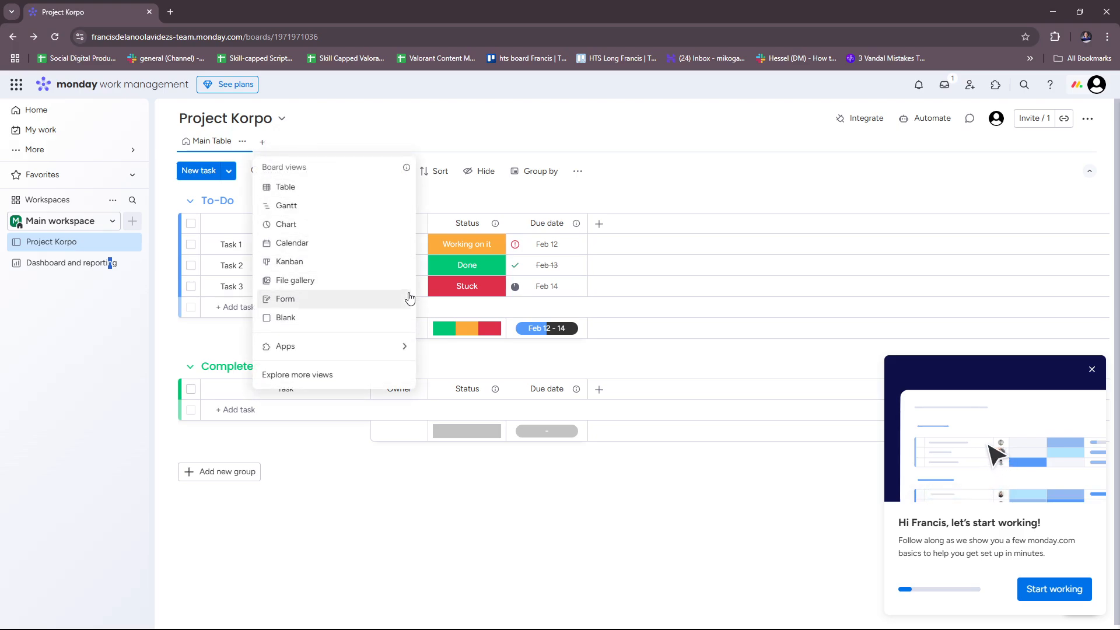
{"action": "left_click", "coordinate": [311, 303]}
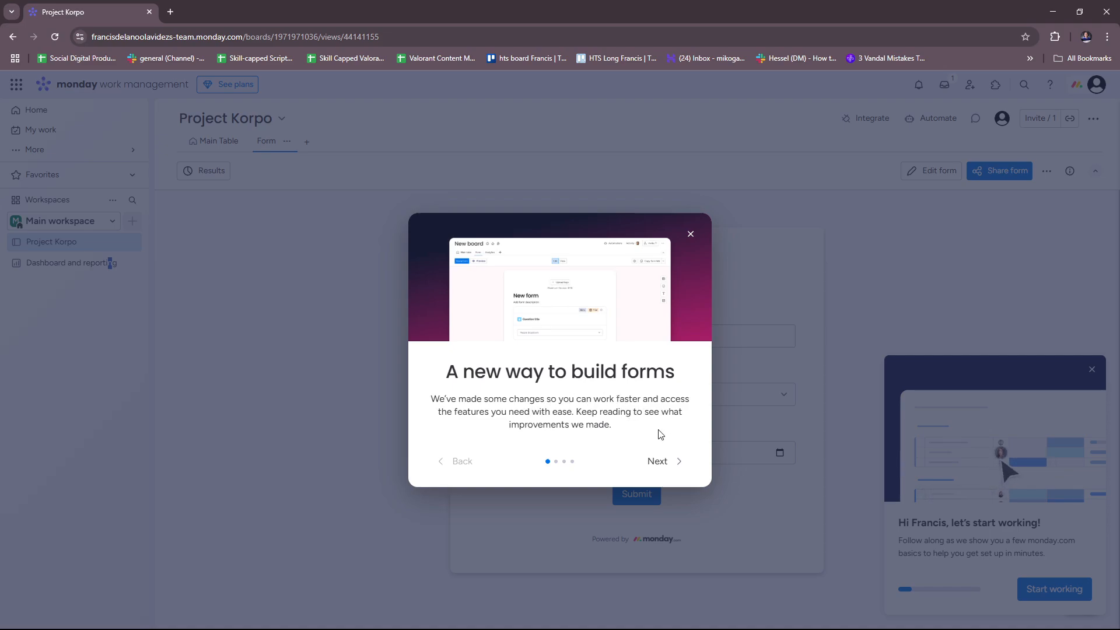
{"action": "left_click", "coordinate": [668, 462]}
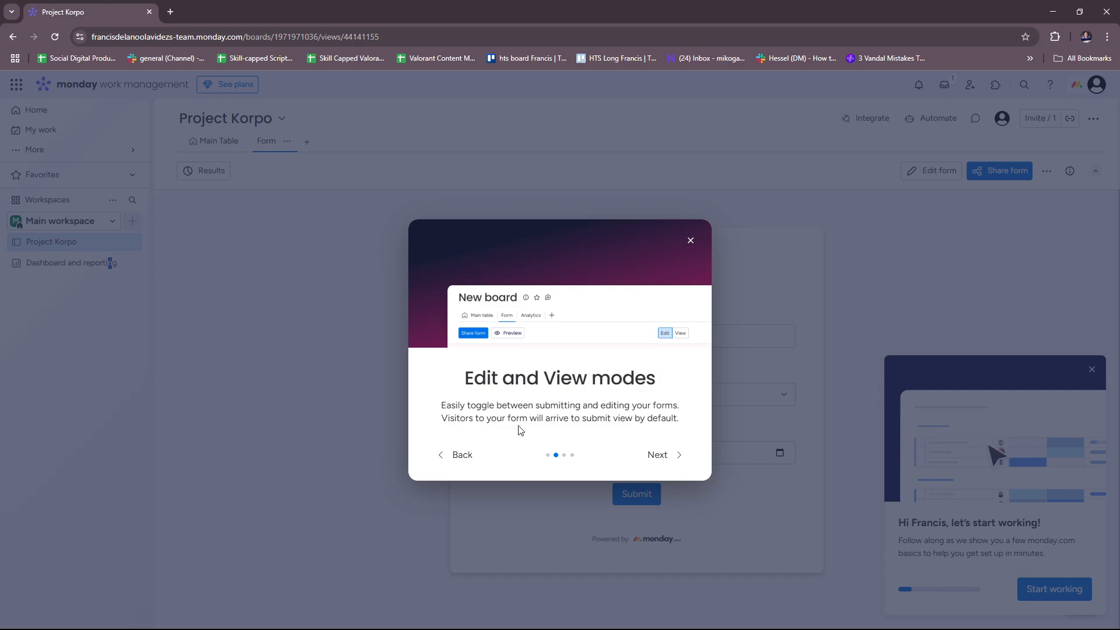
{"action": "left_click", "coordinate": [669, 456]}
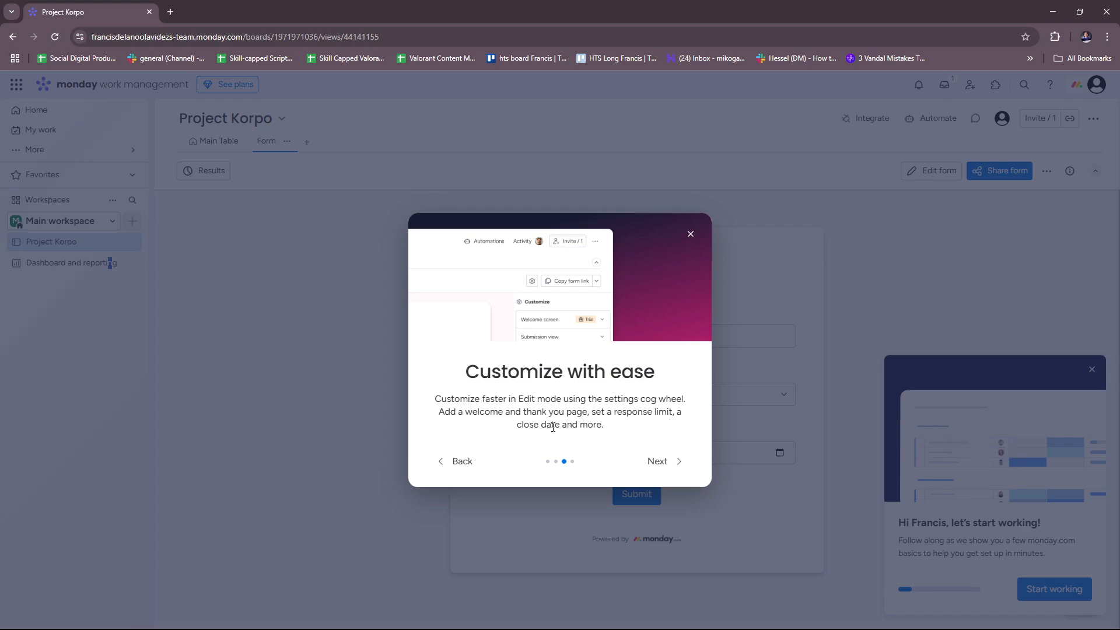
{"action": "left_click", "coordinate": [665, 463]}
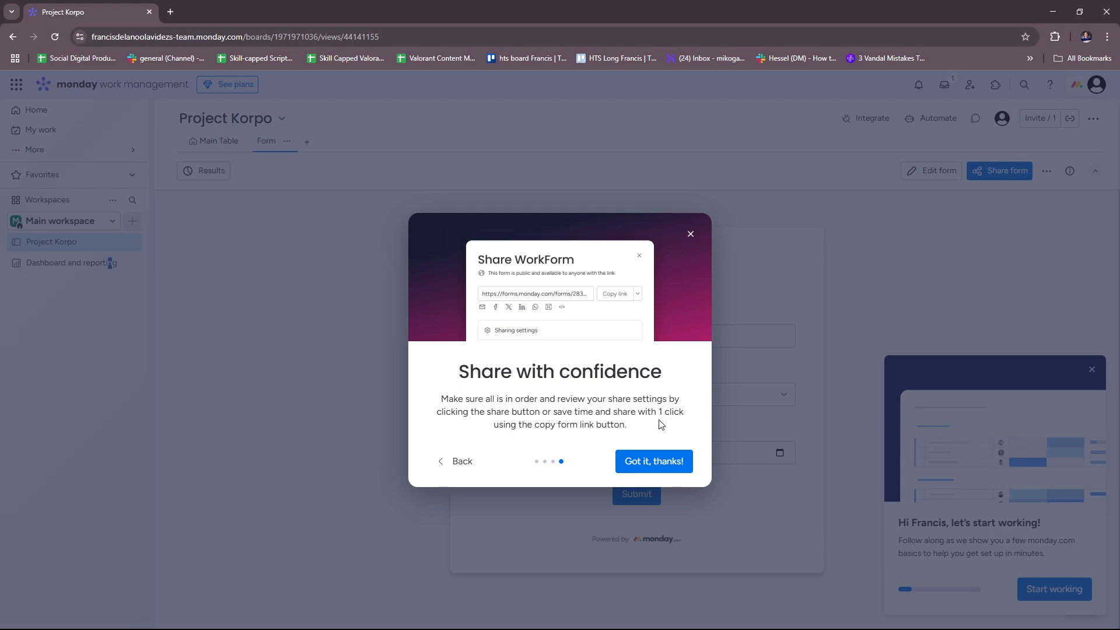
{"action": "left_click", "coordinate": [669, 462]}
Fill in the form with the name "Sample Workform" and the status Working on it.
{"action": "left_click", "coordinate": [571, 336]}
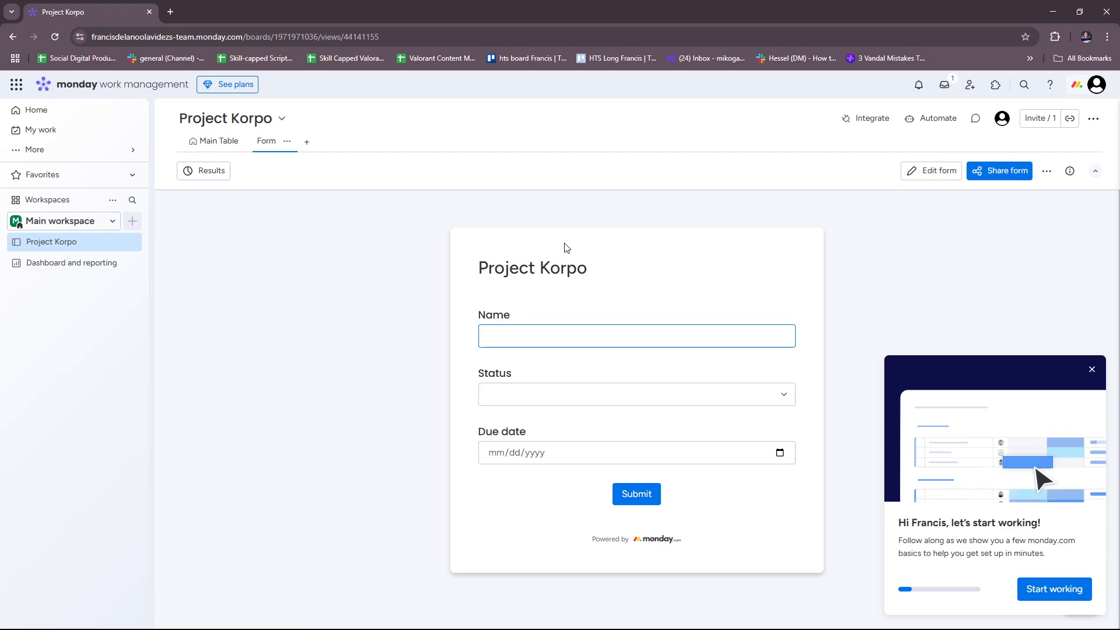
{"action": "type", "text": "S"}
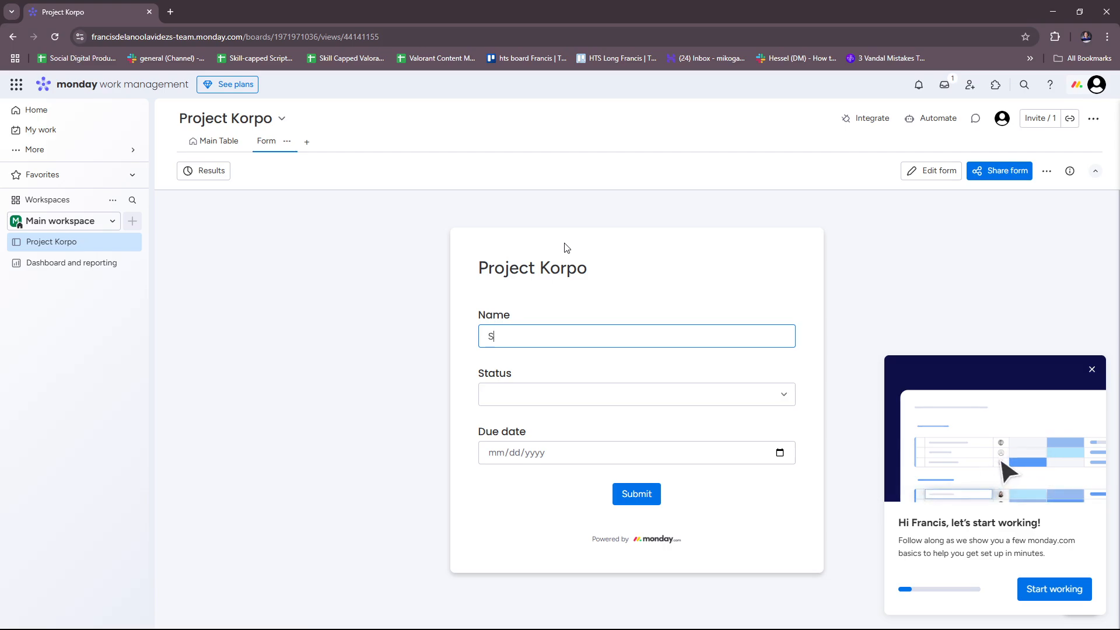
{"action": "type", "text": "ample Workform"}
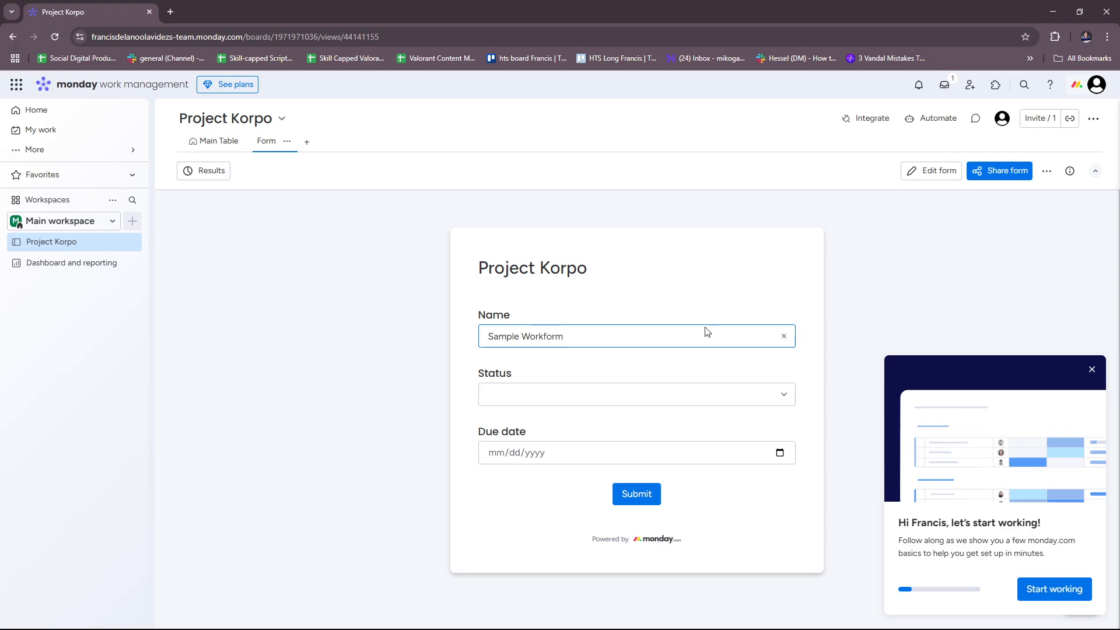
{"action": "left_click", "coordinate": [768, 394]}
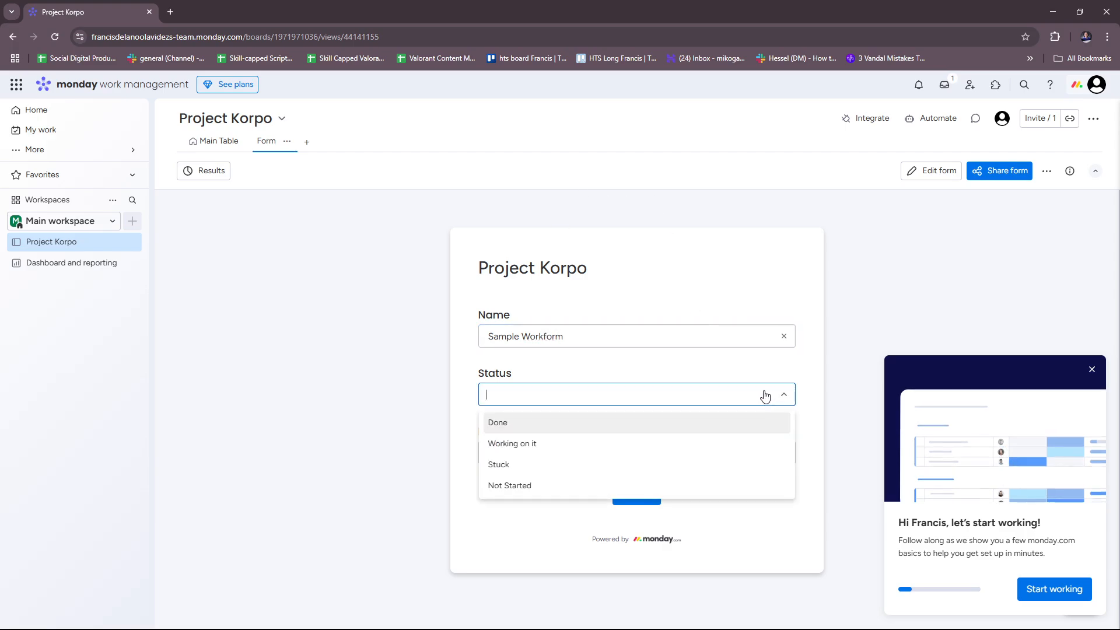
{"action": "left_click", "coordinate": [610, 455]}
Check the due date picker, leave the date empty and submit the form.
{"action": "left_click", "coordinate": [540, 454]}
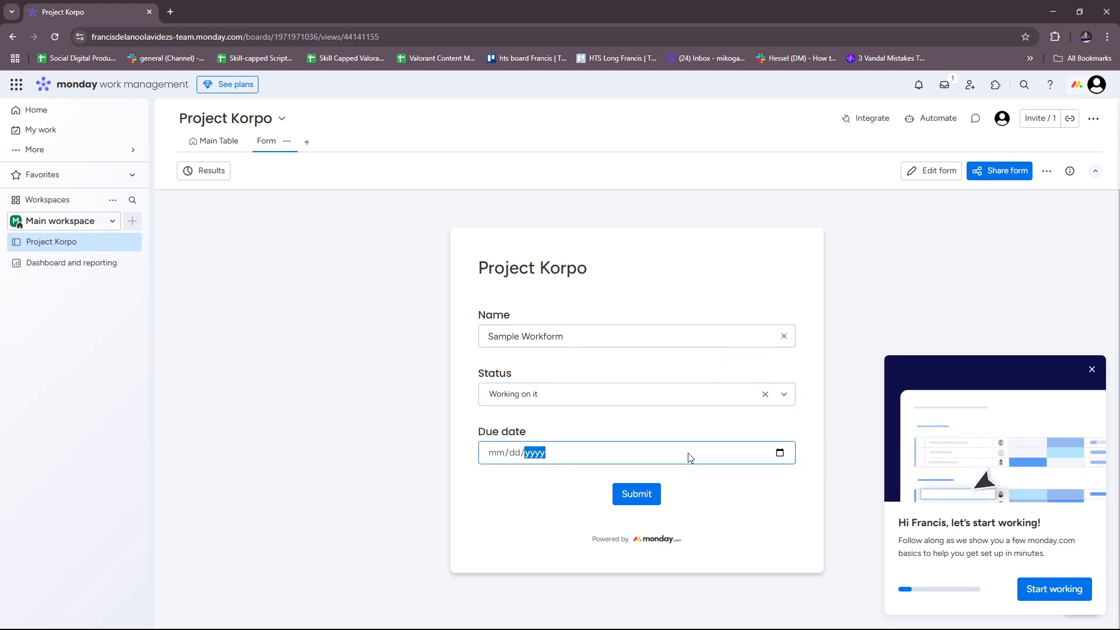
{"action": "left_click", "coordinate": [780, 457]}
{"action": "left_click", "coordinate": [575, 497]}
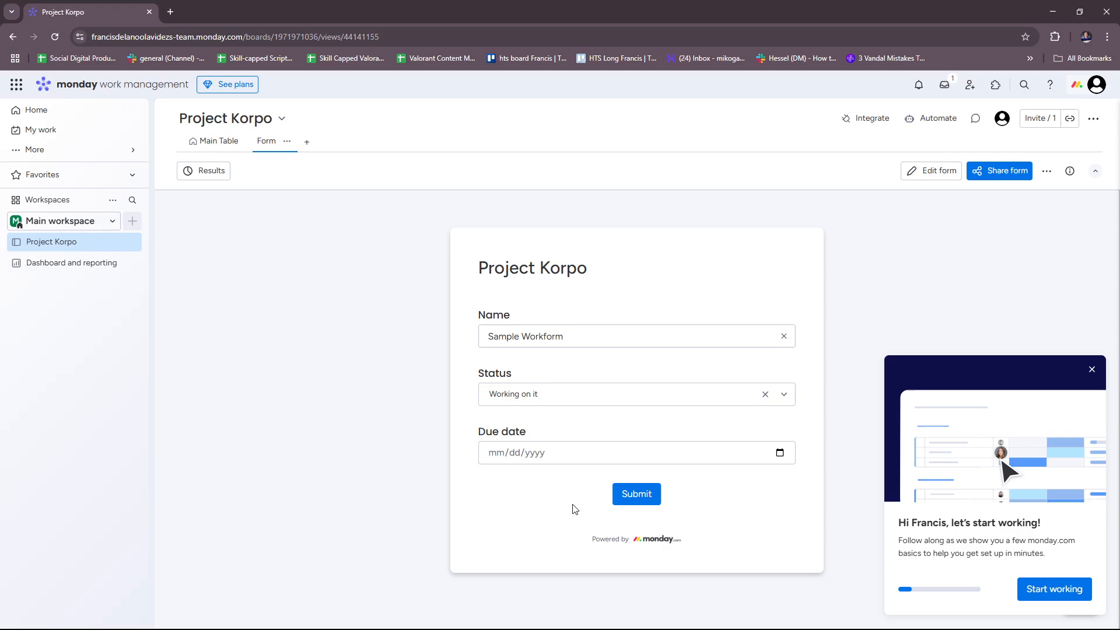
{"action": "left_click", "coordinate": [576, 581]}
{"action": "left_click", "coordinate": [636, 497]}
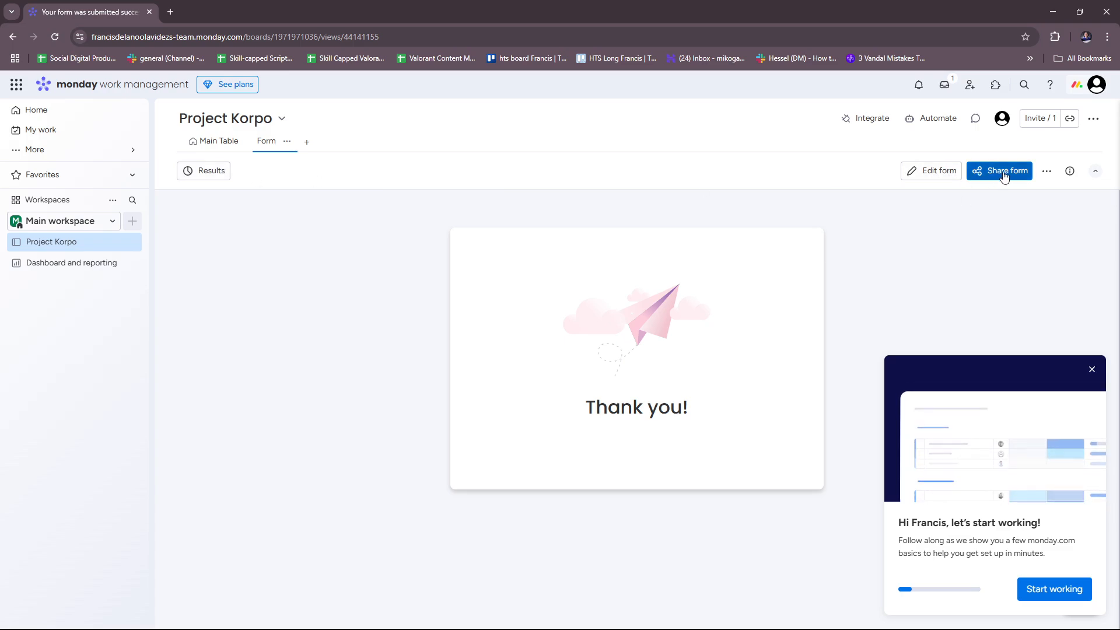
Open the Project Korpo form for editing and look over its questions.
{"action": "left_click", "coordinate": [935, 172]}
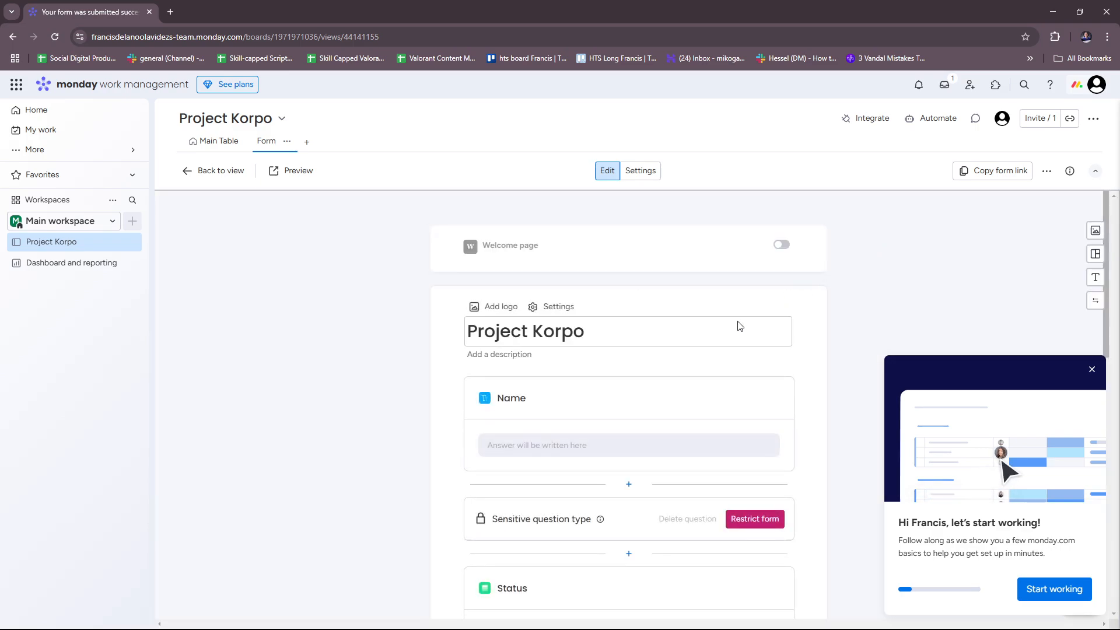
{"action": "scroll", "coordinate": [642, 321], "scroll_direction": "down", "scroll_amount": 1}
{"action": "scroll", "coordinate": [585, 300], "scroll_direction": "down", "scroll_amount": 5}
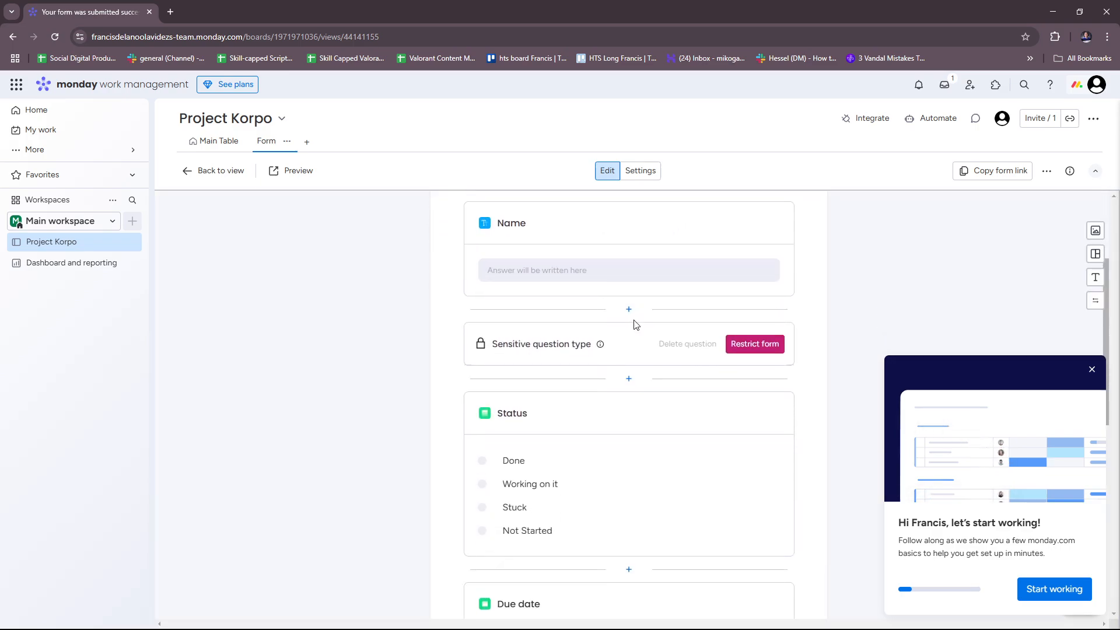
{"action": "scroll", "coordinate": [635, 320], "scroll_direction": "up", "scroll_amount": 5}
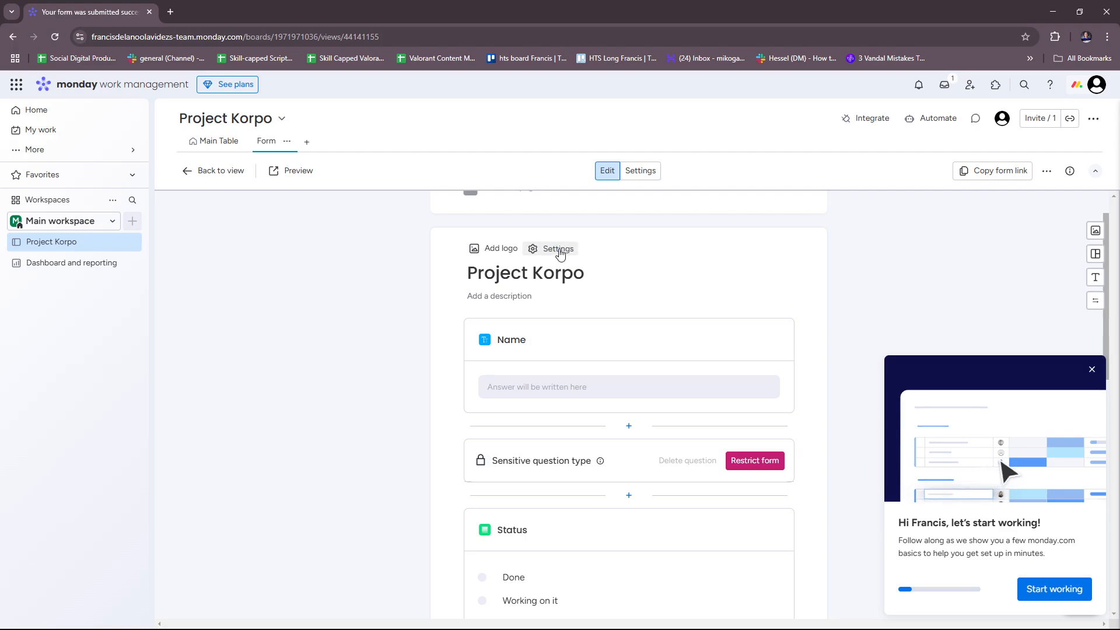
Examine the form header's alt text and alignment settings without changing them.
{"action": "left_click", "coordinate": [562, 250]}
{"action": "left_click", "coordinate": [567, 290]}
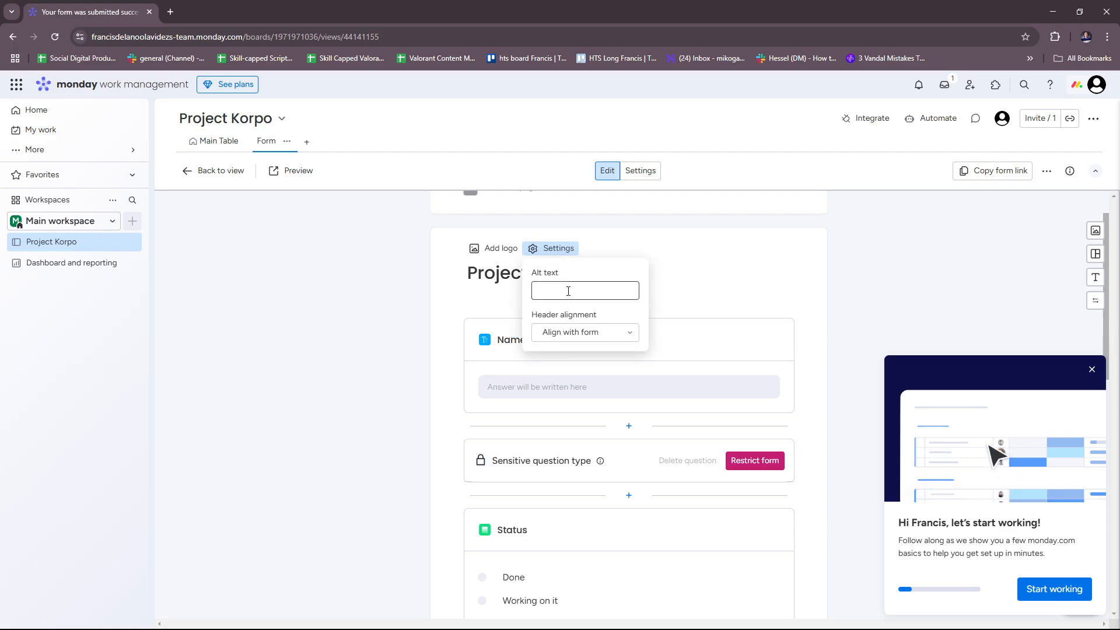
{"action": "left_click", "coordinate": [593, 332]}
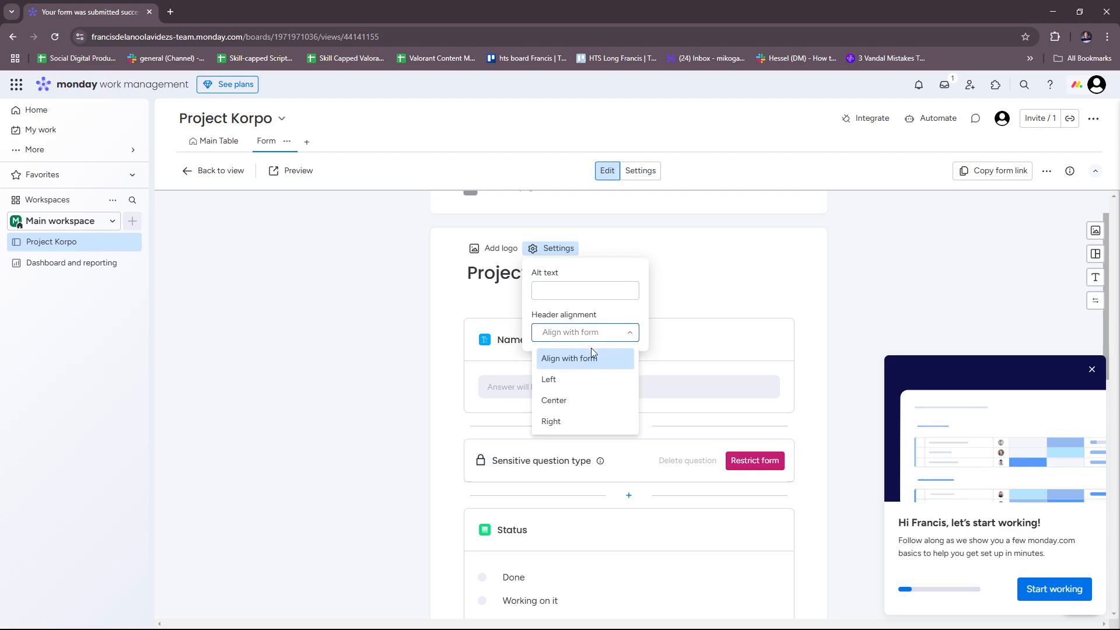
{"action": "left_click", "coordinate": [432, 326]}
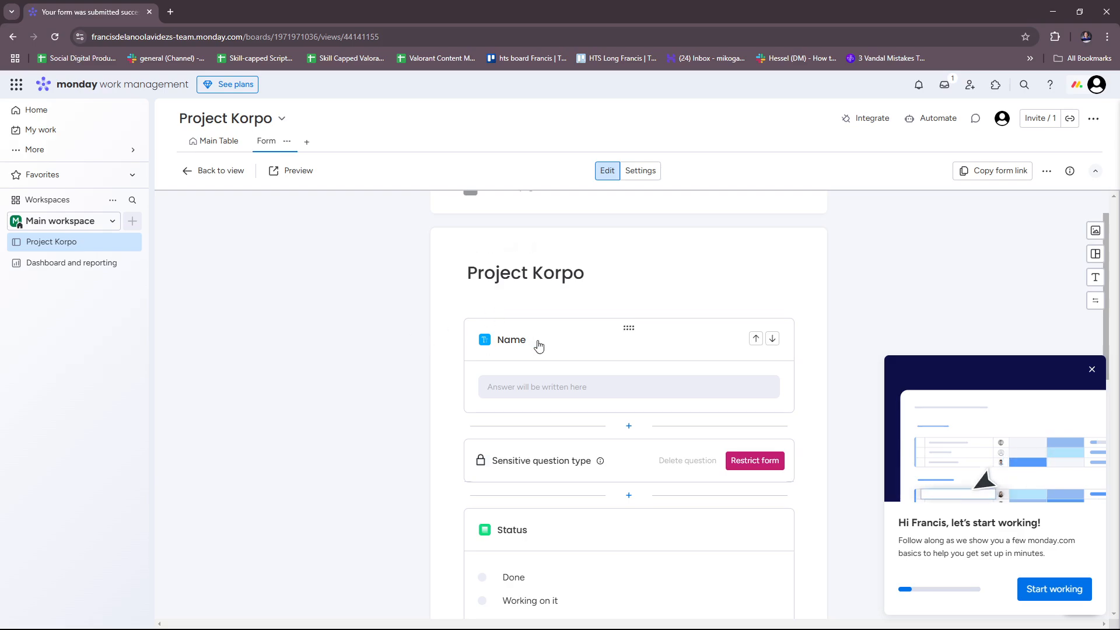
Open the form's Name question for editing.
{"action": "left_click", "coordinate": [517, 342]}
{"action": "left_click", "coordinate": [984, 240]}
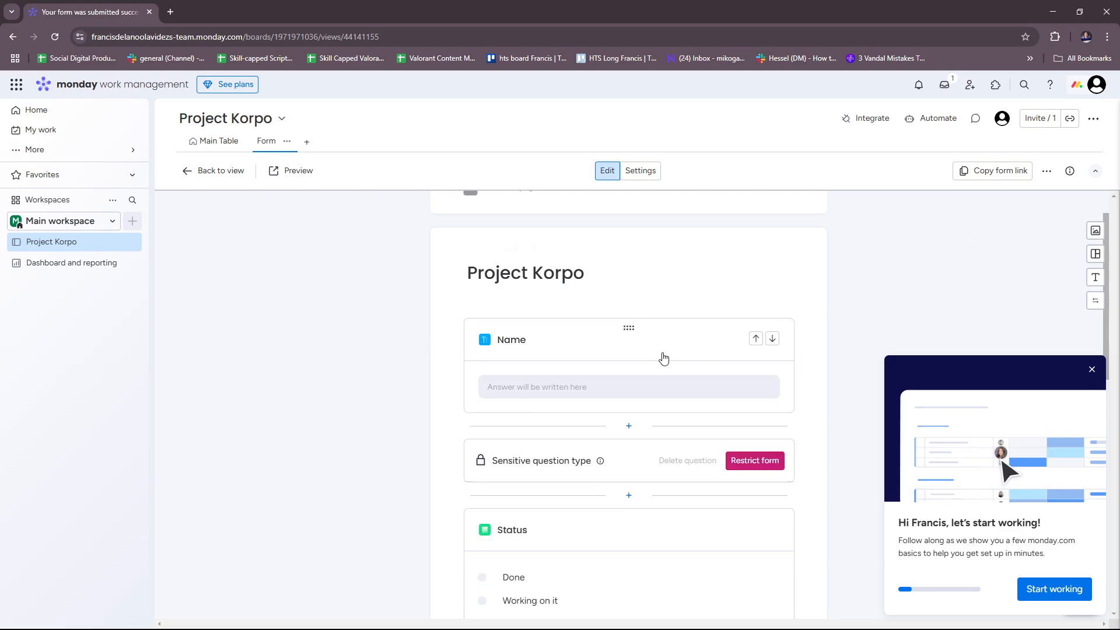
{"action": "left_click", "coordinate": [557, 389]}
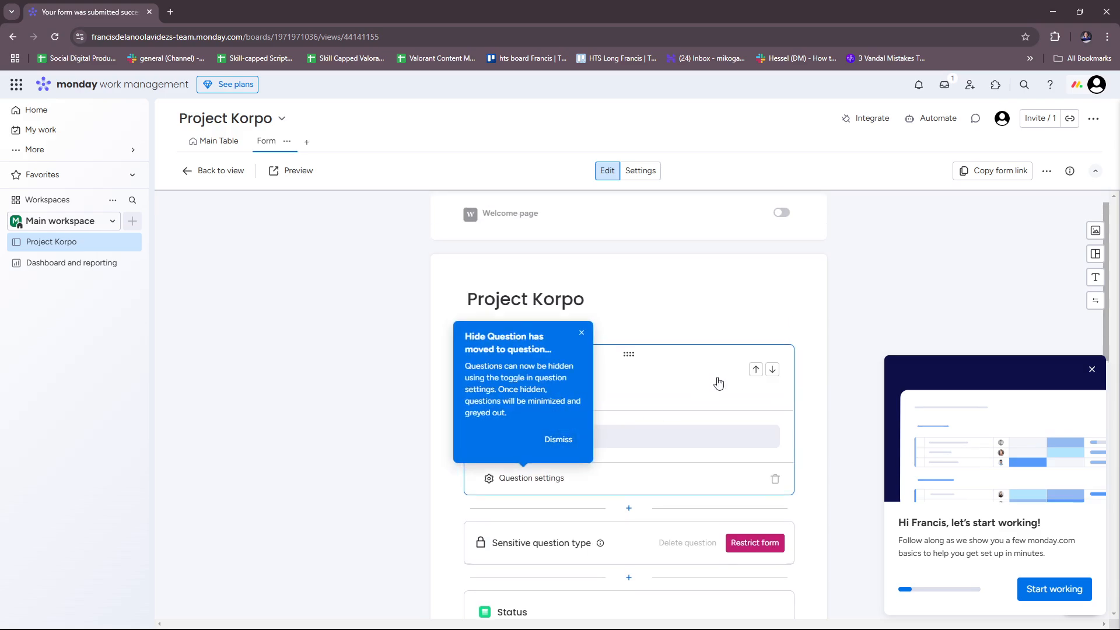
{"action": "left_click", "coordinate": [867, 301]}
{"action": "scroll", "coordinate": [851, 304], "scroll_direction": "down", "scroll_amount": 1}
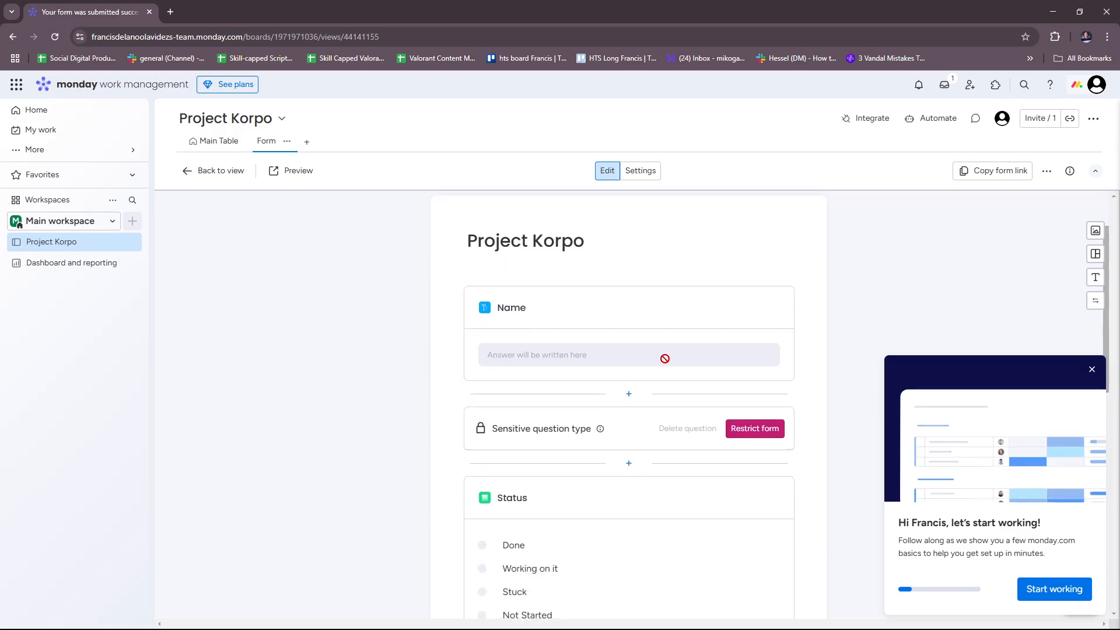
{"action": "scroll", "coordinate": [583, 368], "scroll_direction": "down", "scroll_amount": 1}
{"action": "left_click", "coordinate": [580, 255]}
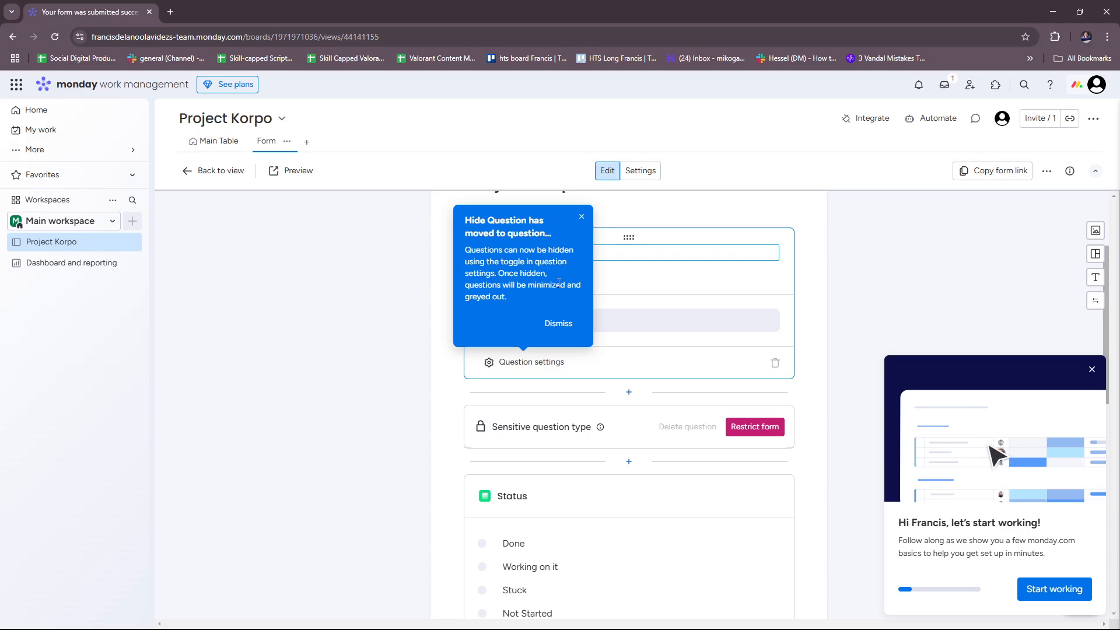
Dismiss the hide-question tip and retitle the form's Name question "What are you?".
{"action": "left_click", "coordinate": [557, 323]}
{"action": "left_click", "coordinate": [519, 254]}
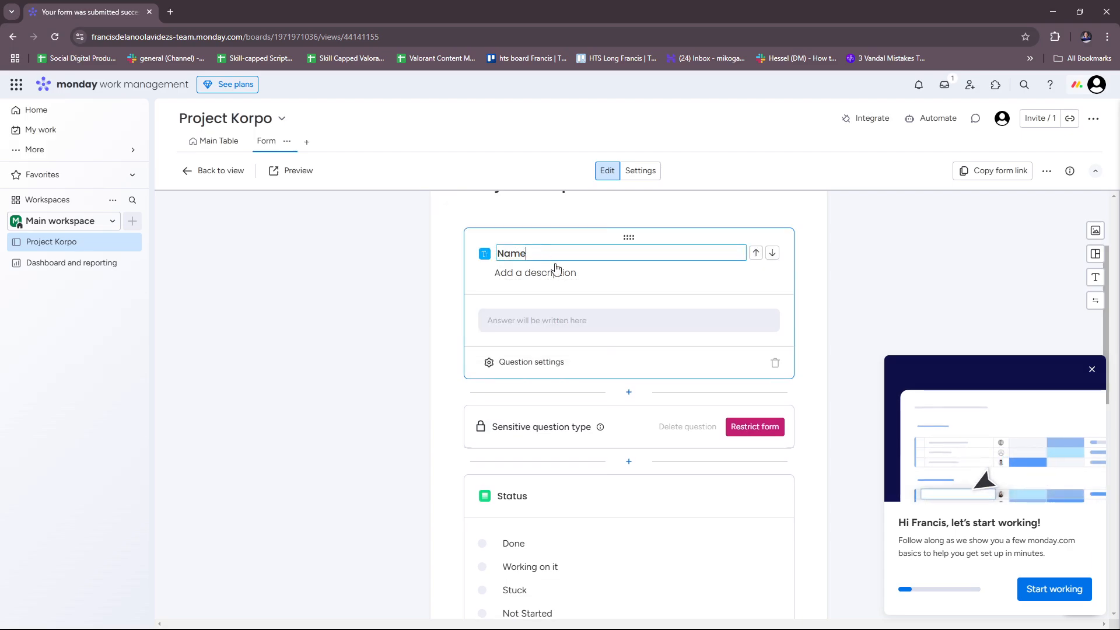
{"action": "left_click", "coordinate": [542, 276]}
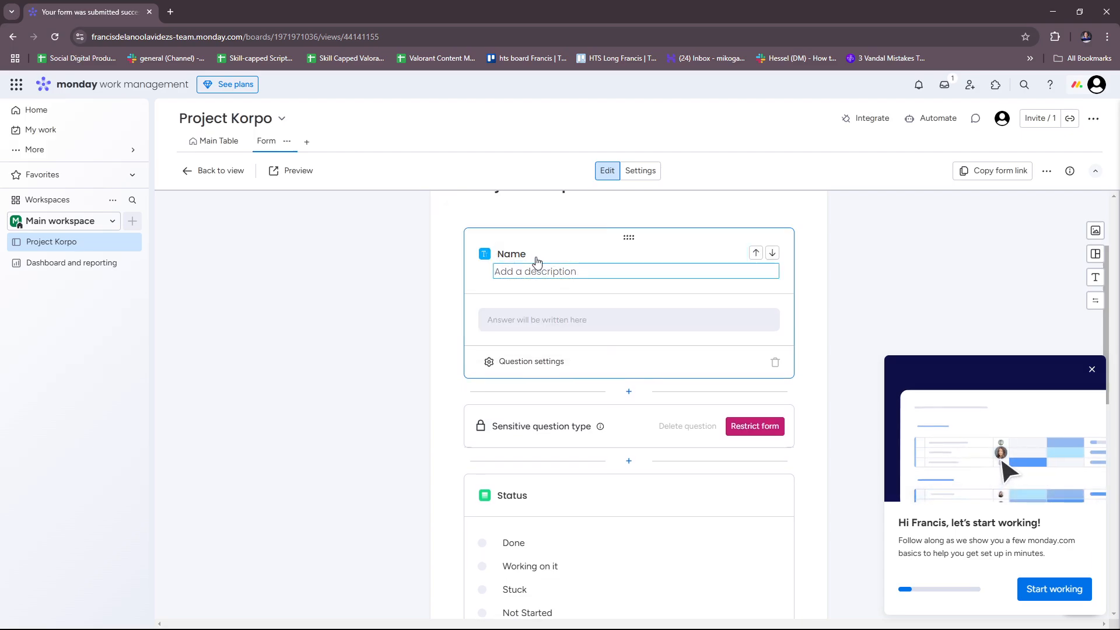
{"action": "left_click", "coordinate": [526, 253]}
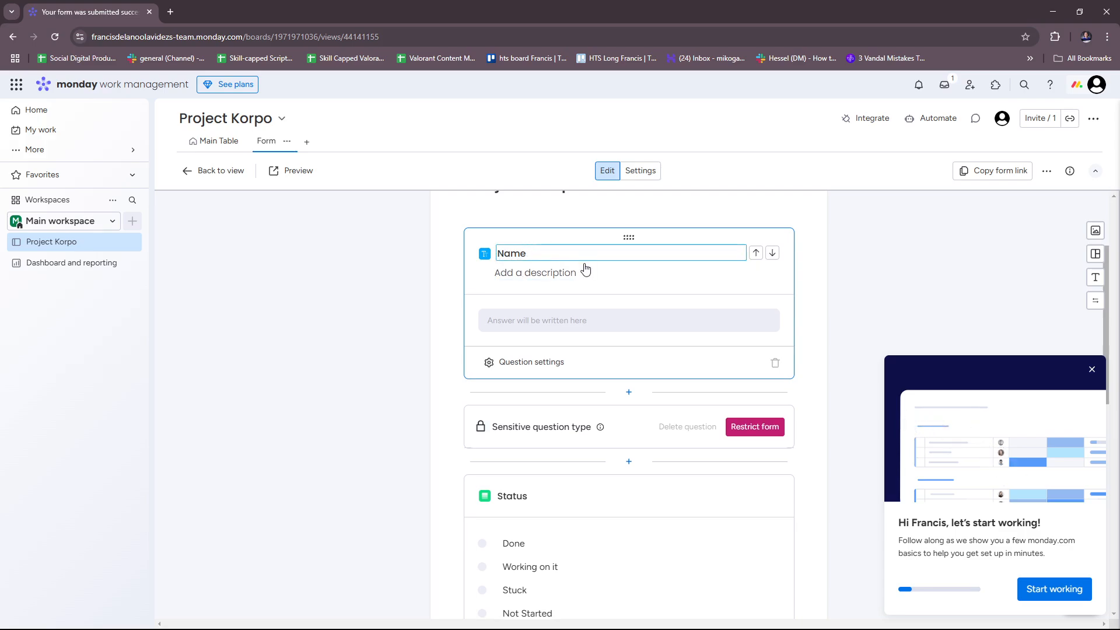
{"action": "key", "text": "BackSpace"}
{"action": "key", "text": "BackSpace"}
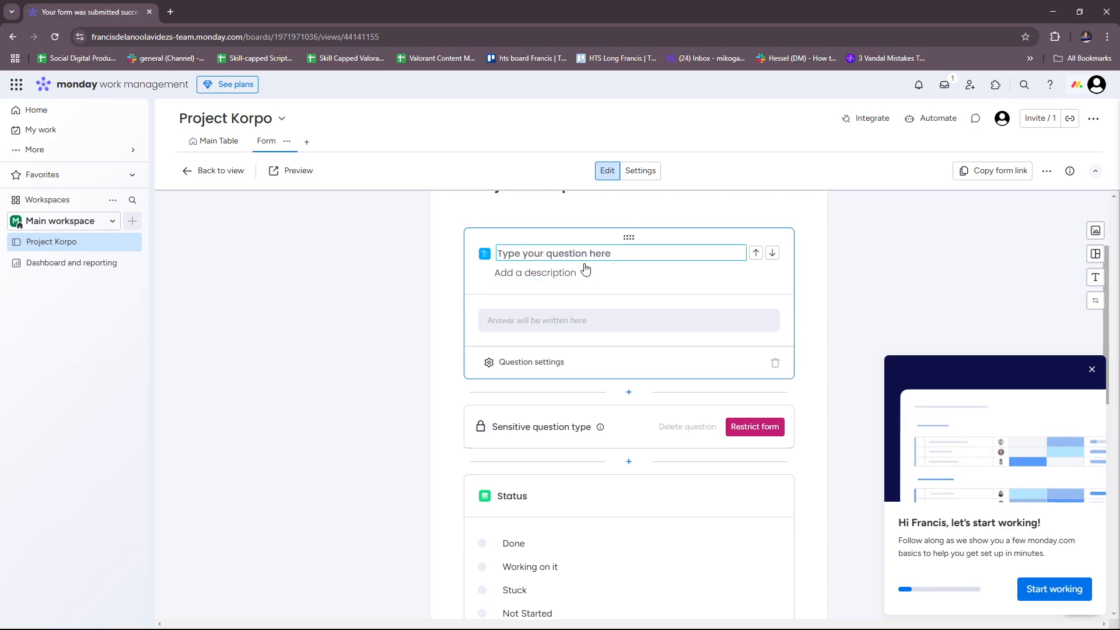
{"action": "type", "text": "What are you?"}
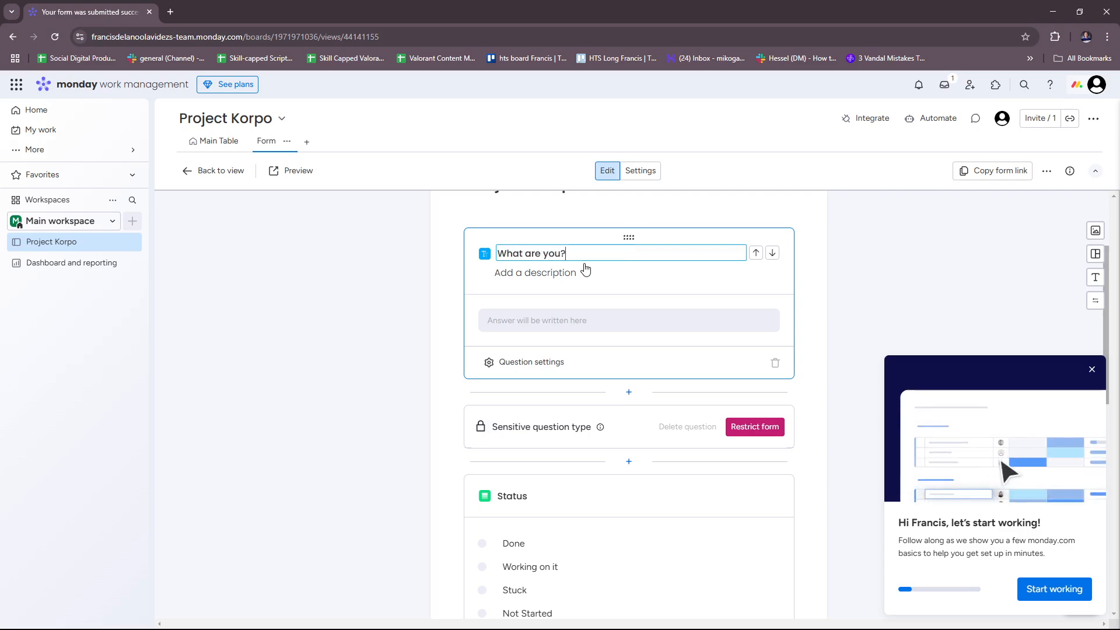
Check the description field and question settings of the "What are you?" question, leaving hiding and required off.
{"action": "left_click", "coordinate": [559, 274]}
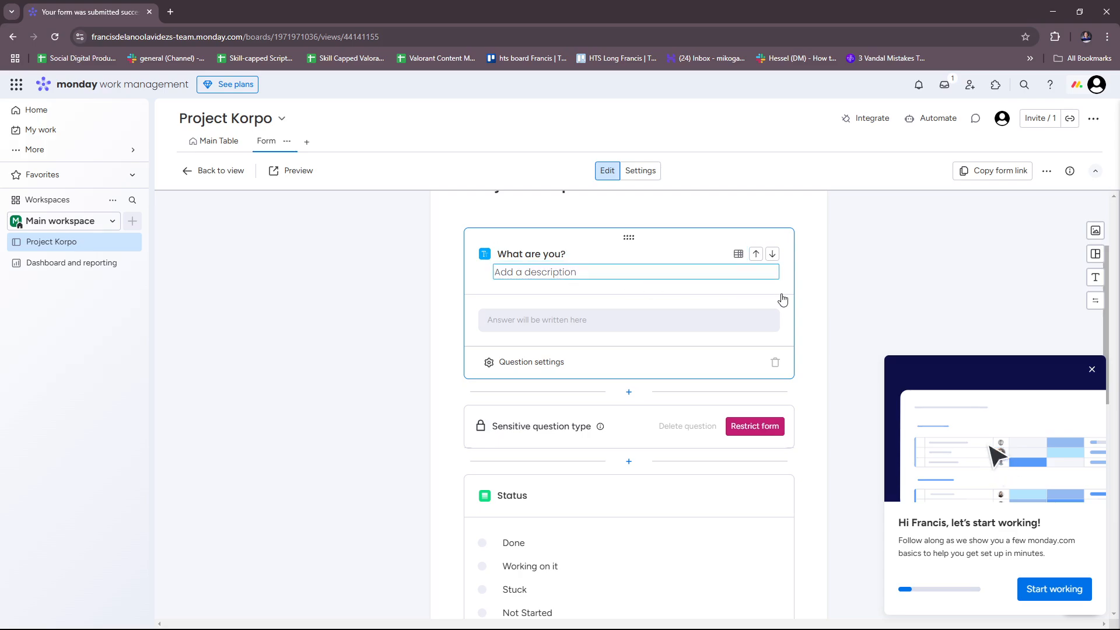
{"action": "type", "text": "A"}
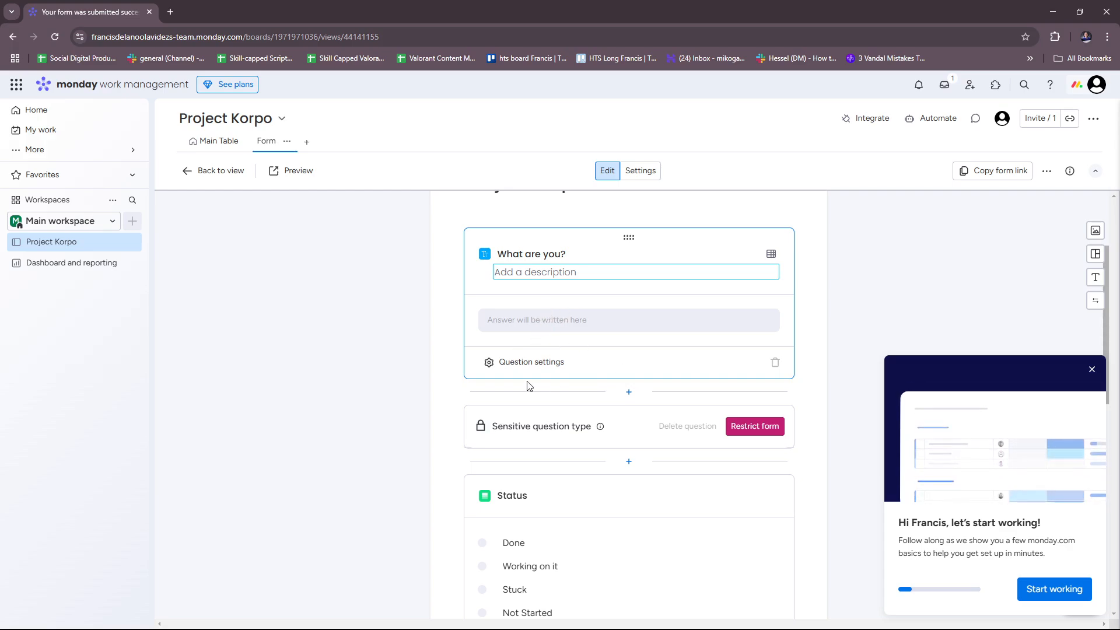
{"action": "left_click", "coordinate": [496, 365]}
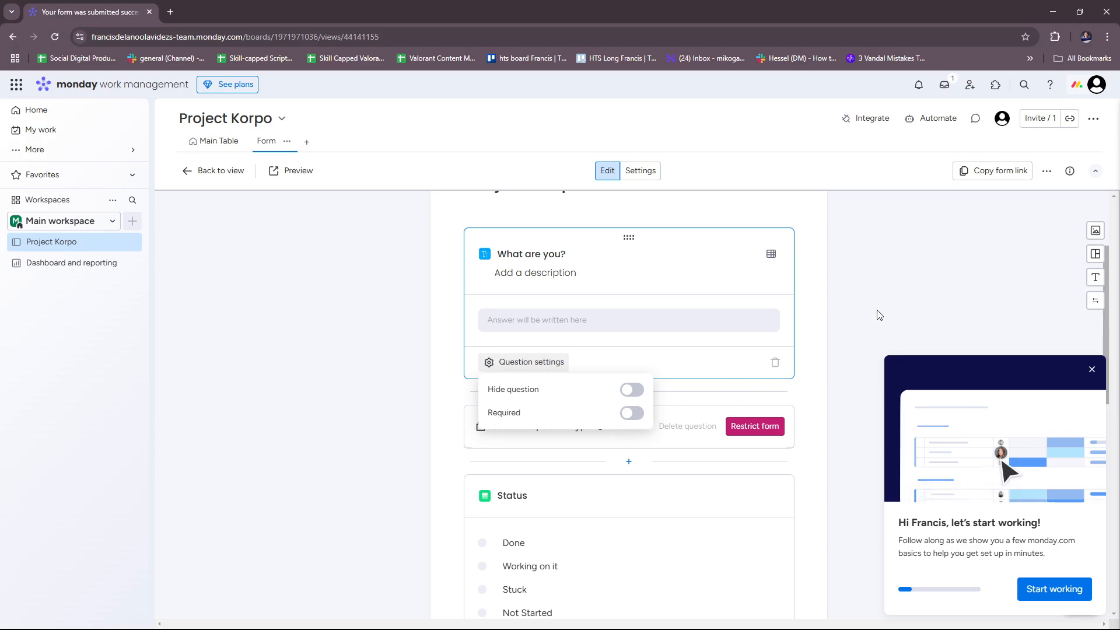
{"action": "left_click", "coordinate": [829, 327]}
Check the sensitive question notice and browse the question types that can be added below the first question, without adding one.
{"action": "scroll", "coordinate": [661, 361], "scroll_direction": "down", "scroll_amount": 1}
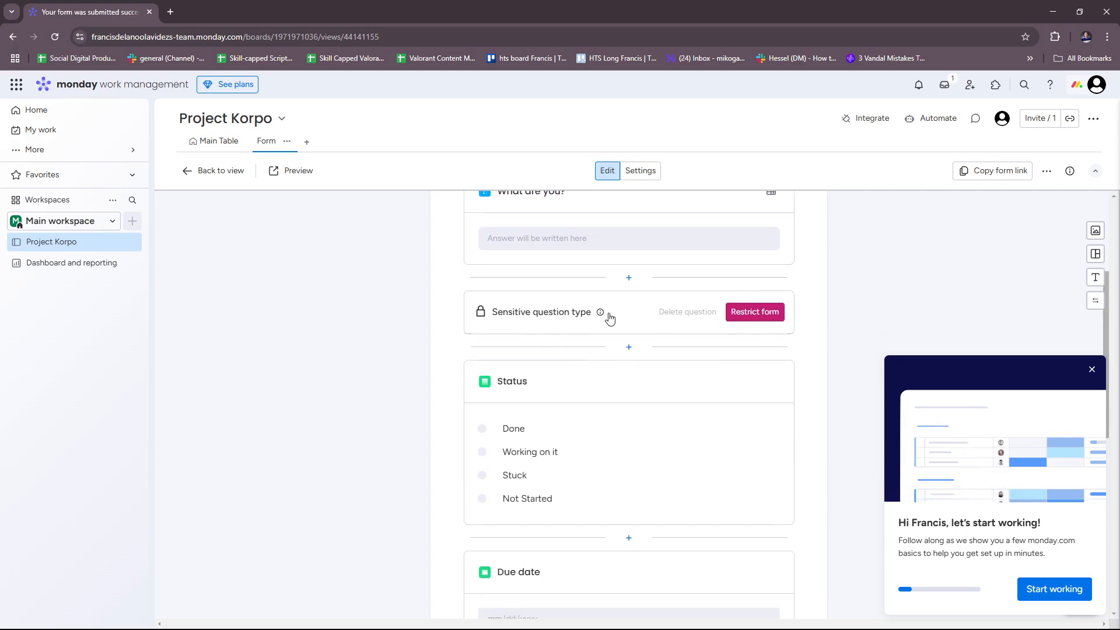
{"action": "mouse_move", "coordinate": [600, 315]}
{"action": "scroll", "coordinate": [633, 285], "scroll_direction": "up", "scroll_amount": 1}
{"action": "left_click", "coordinate": [630, 336]}
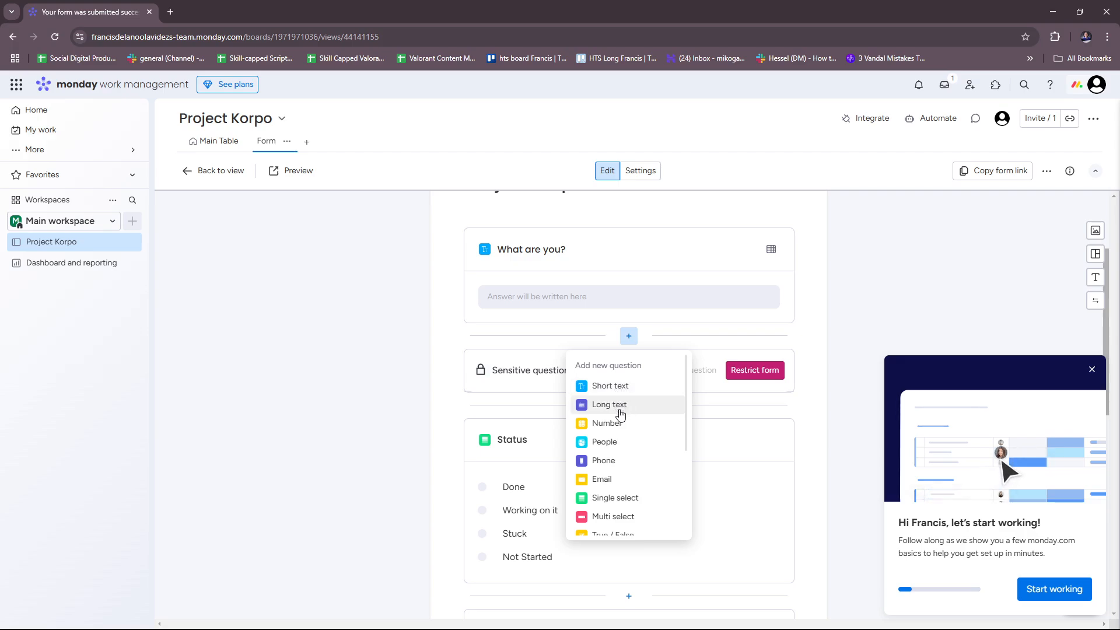
{"action": "scroll", "coordinate": [623, 435], "scroll_direction": "down", "scroll_amount": 1}
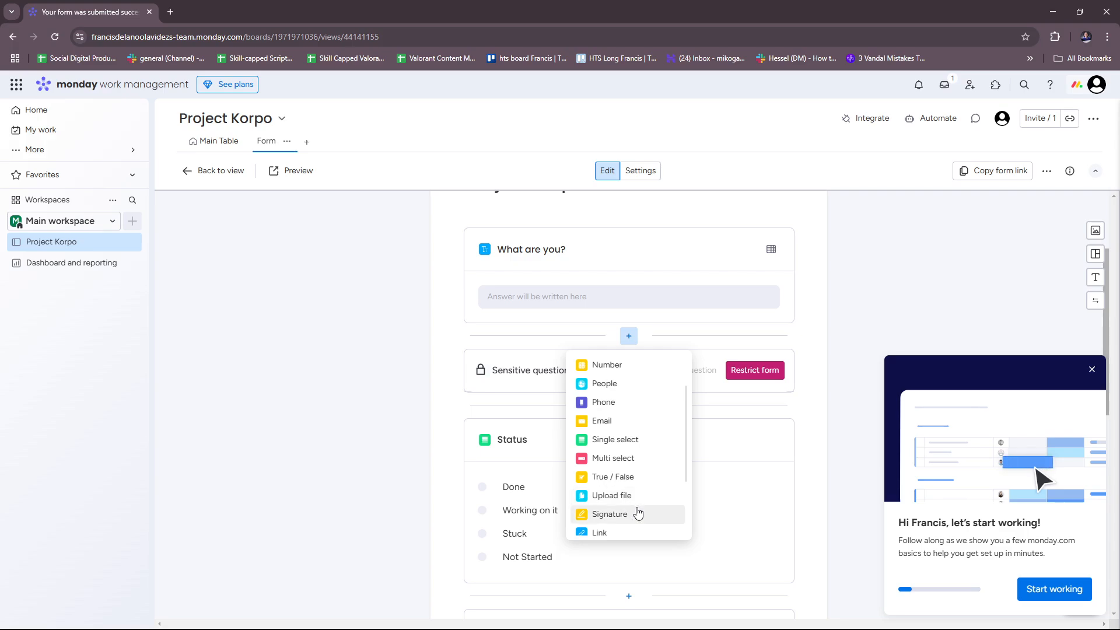
{"action": "scroll", "coordinate": [633, 523], "scroll_direction": "down", "scroll_amount": 2}
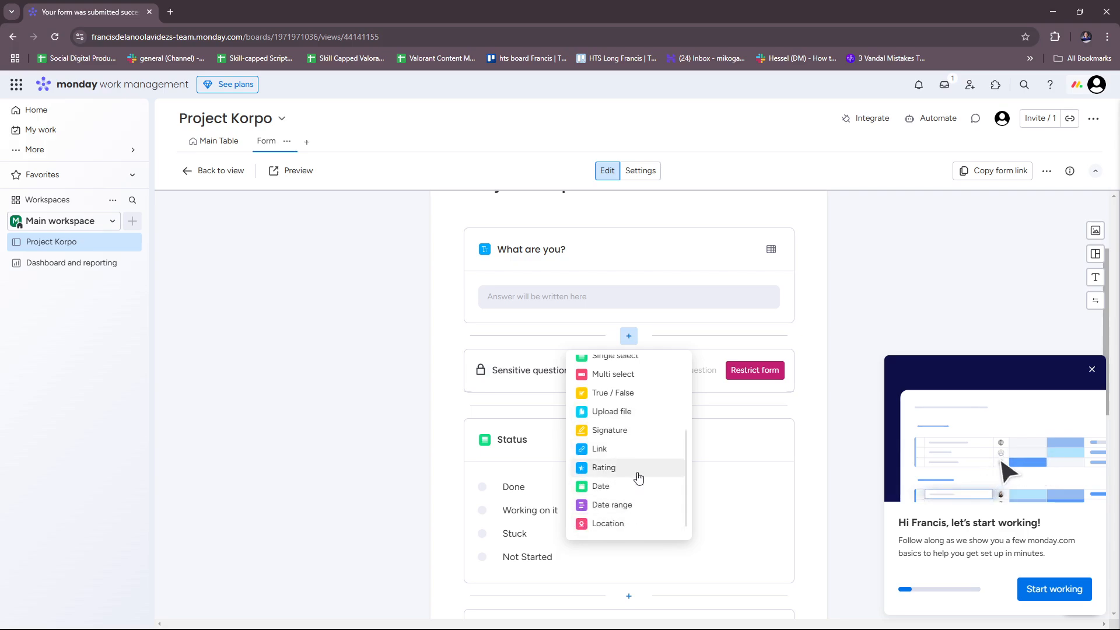
{"action": "scroll", "coordinate": [643, 523], "scroll_direction": "down", "scroll_amount": 1}
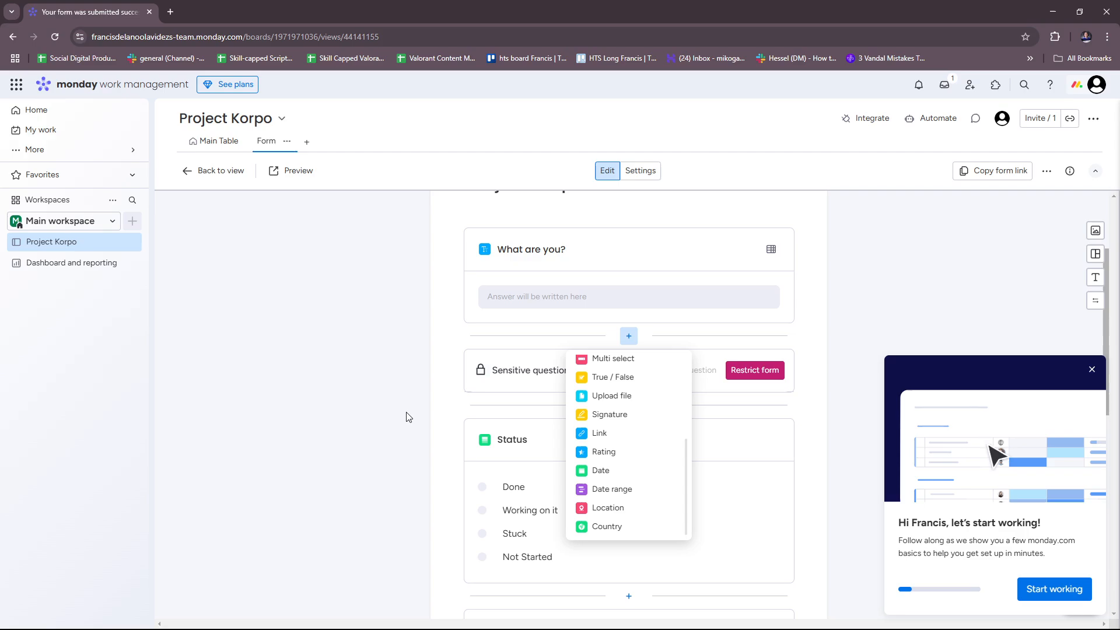
{"action": "left_click", "coordinate": [406, 416]}
Open the Status question for editing and examine its display, options order, hide and required settings.
{"action": "scroll", "coordinate": [503, 356], "scroll_direction": "down", "scroll_amount": 2}
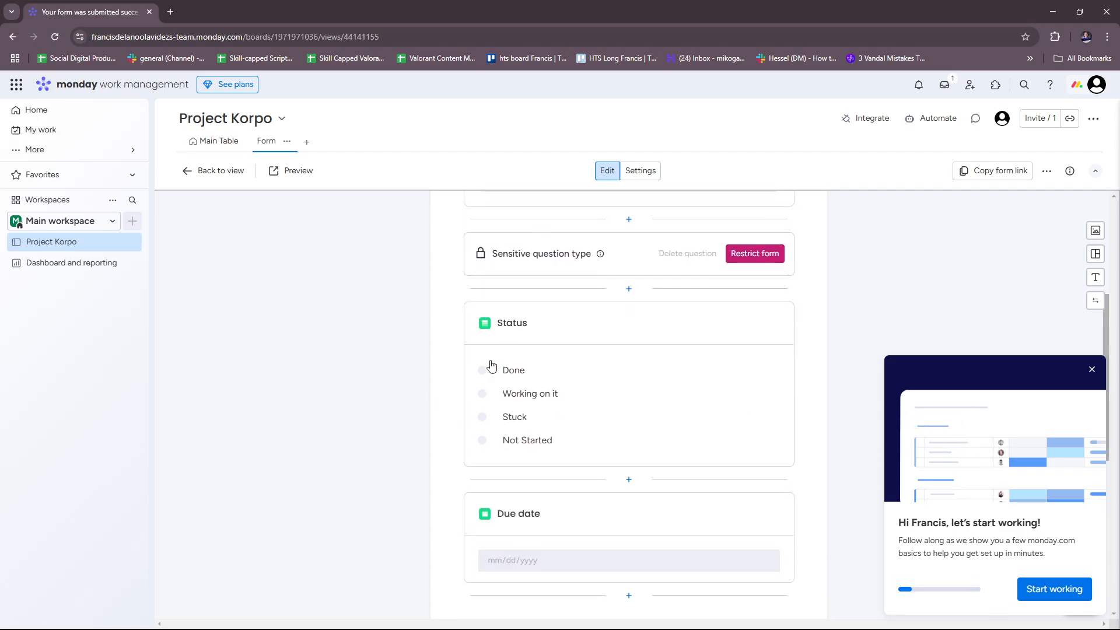
{"action": "left_click", "coordinate": [503, 322]}
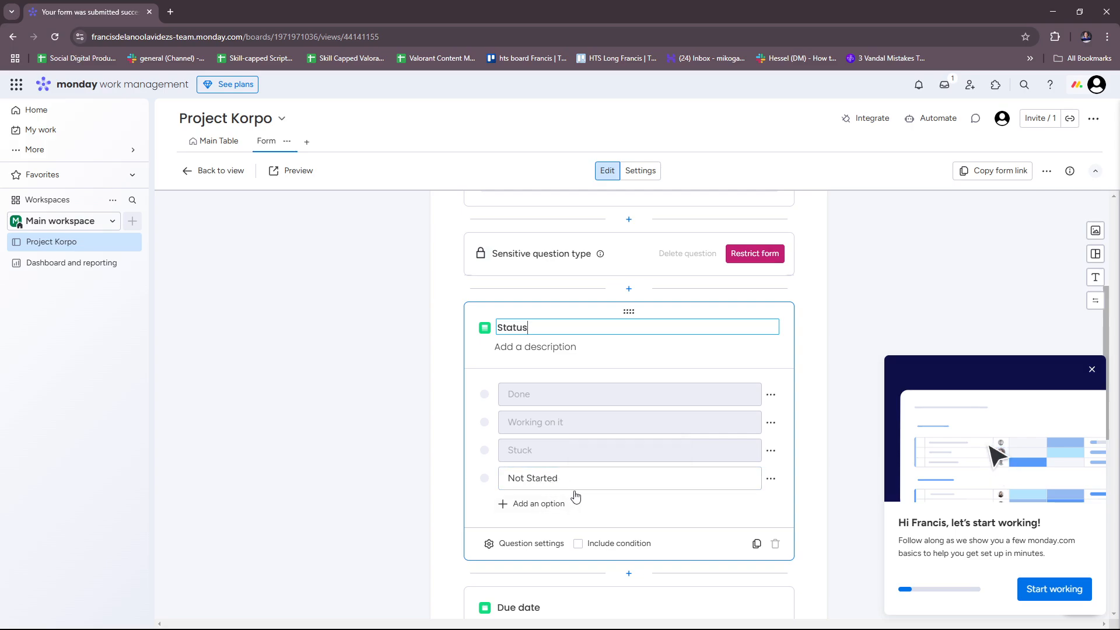
{"action": "scroll", "coordinate": [574, 495], "scroll_direction": "down", "scroll_amount": 1}
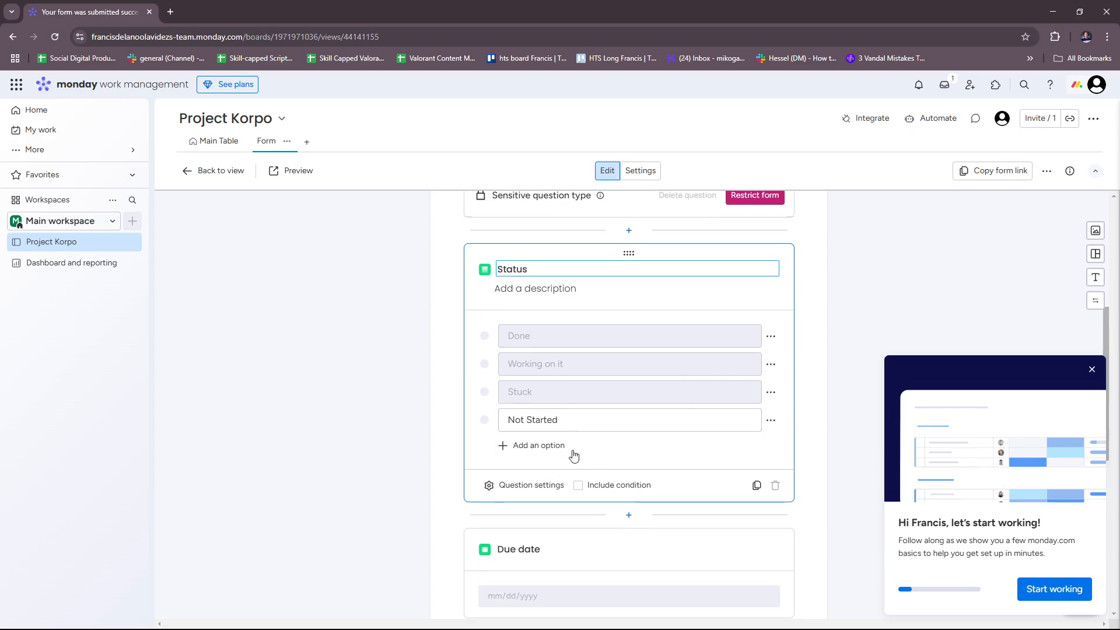
{"action": "left_click", "coordinate": [524, 485]}
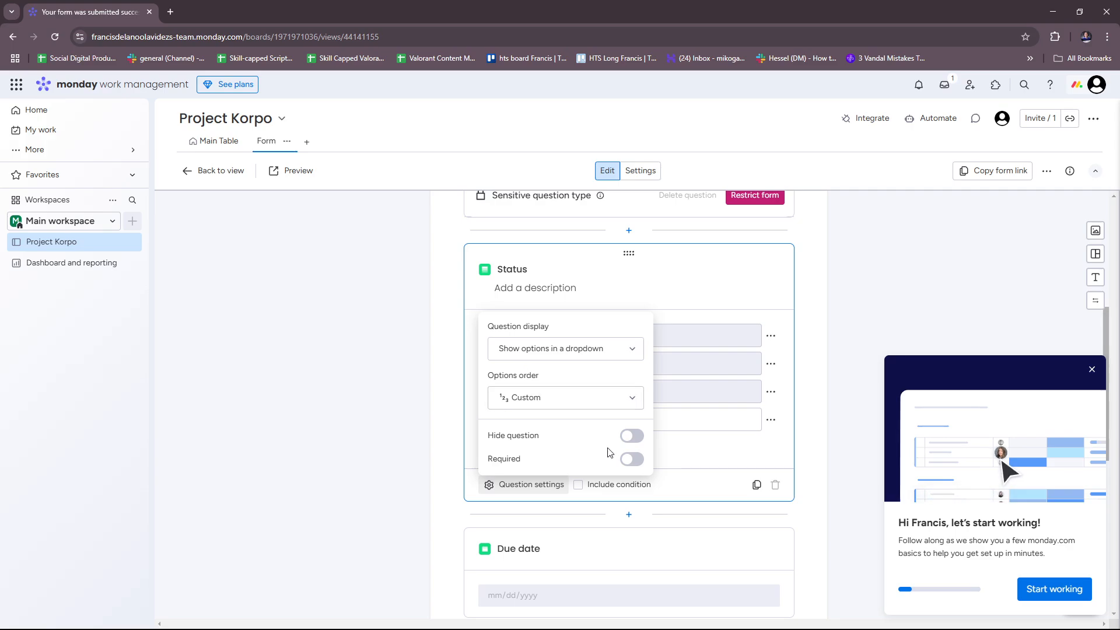
{"action": "left_click", "coordinate": [424, 464]}
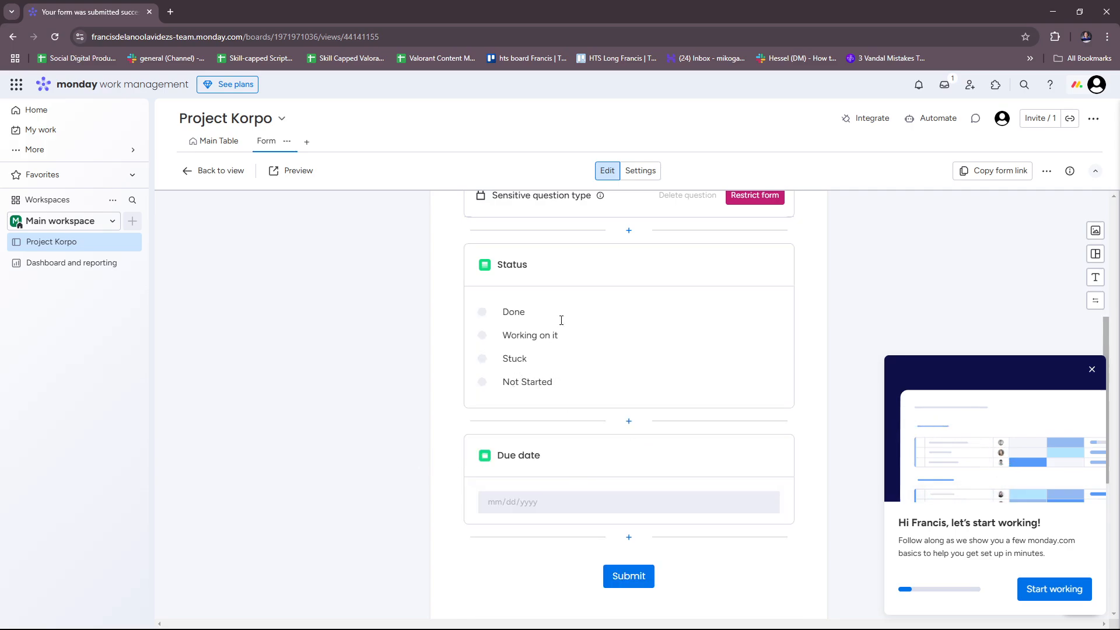
Try including a condition on the Status question for the "Working on it" answer, and switch it off again.
{"action": "left_click", "coordinate": [564, 286]}
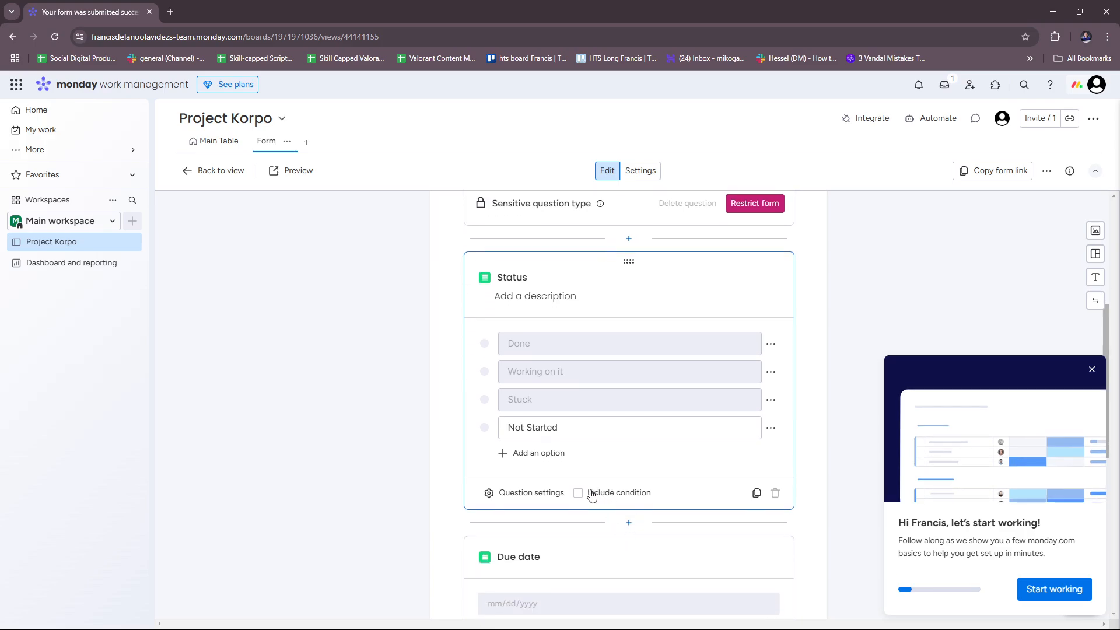
{"action": "left_click", "coordinate": [589, 496]}
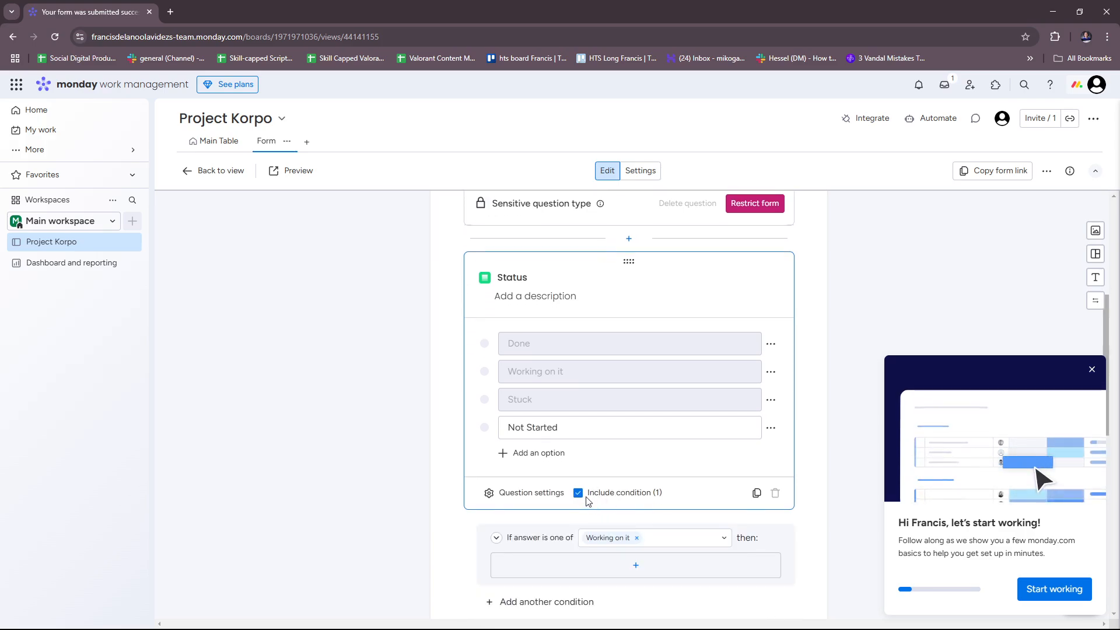
{"action": "scroll", "coordinate": [587, 500], "scroll_direction": "down", "scroll_amount": 2}
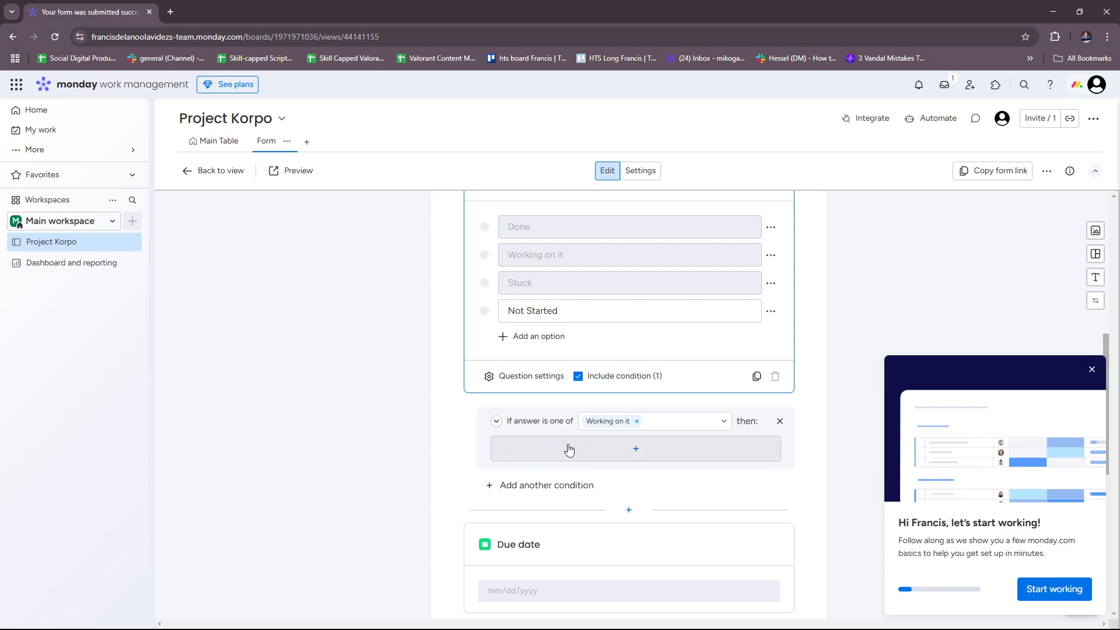
{"action": "left_click", "coordinate": [578, 378]}
{"action": "scroll", "coordinate": [724, 393], "scroll_direction": "down", "scroll_amount": 2}
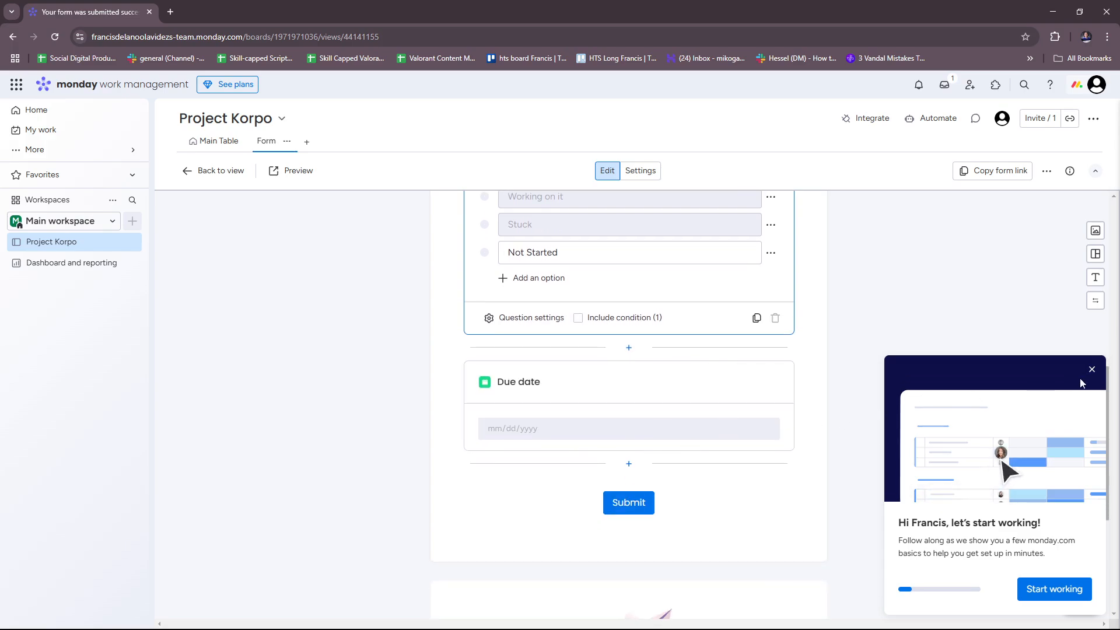
Close the onboarding popup and examine the Due date question's settings, trying Include time but leaving it off.
{"action": "left_click", "coordinate": [1092, 369]}
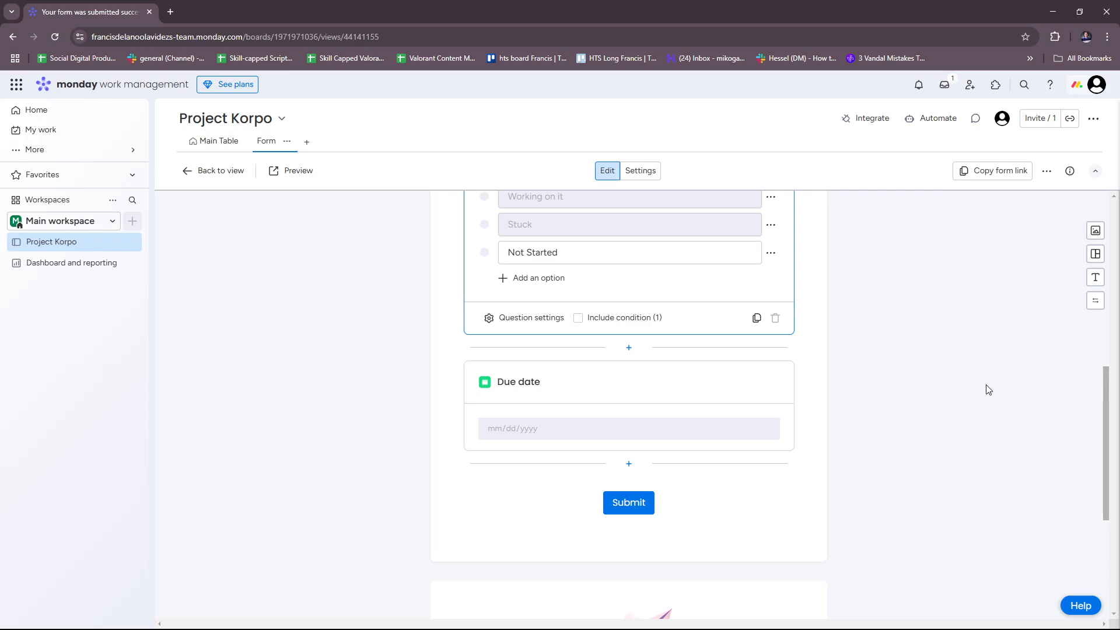
{"action": "left_click", "coordinate": [532, 386]}
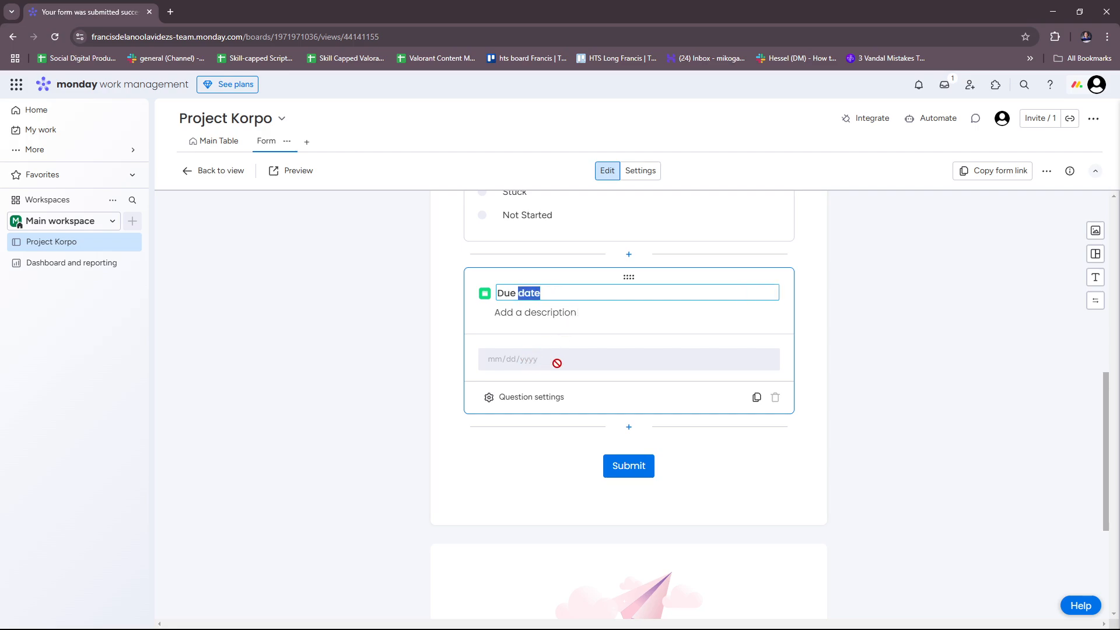
{"action": "left_click", "coordinate": [534, 397]}
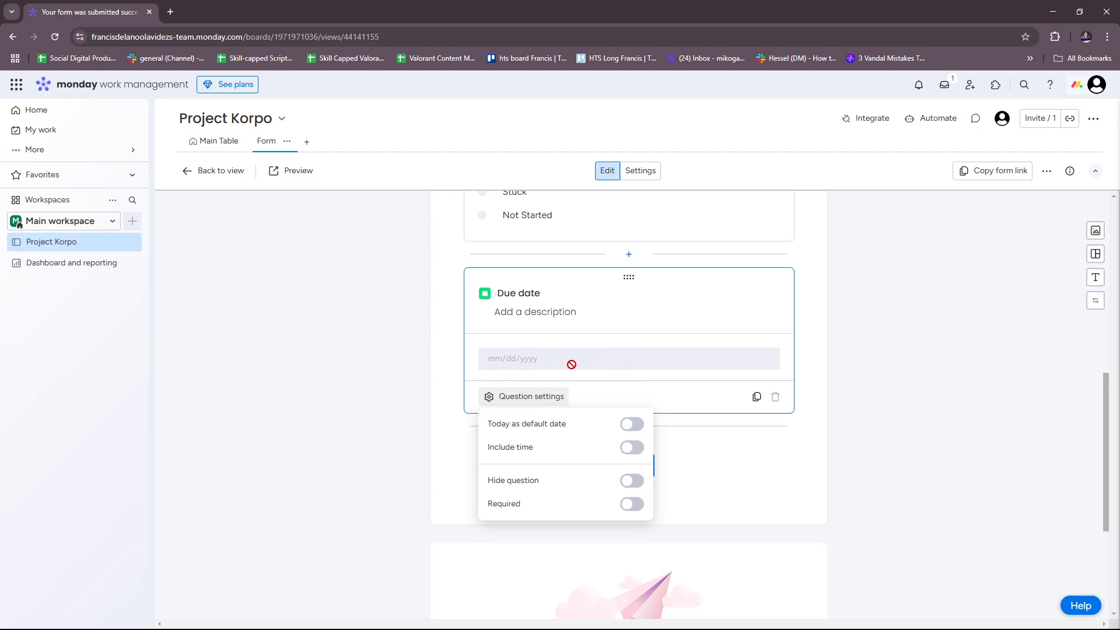
{"action": "left_click", "coordinate": [630, 449]}
{"action": "left_click", "coordinate": [636, 452]}
{"action": "left_click", "coordinate": [674, 483]}
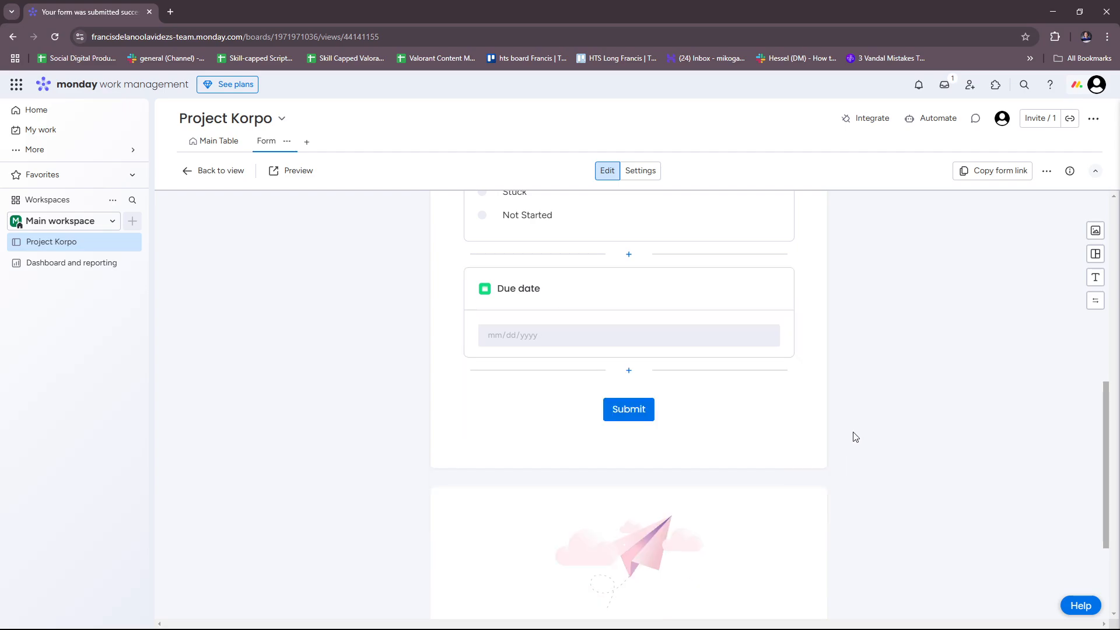
Look over the whole form from the Due date question and Submit button to the Thank you page and back to the title.
{"action": "scroll", "coordinate": [658, 440], "scroll_direction": "up", "scroll_amount": 2}
{"action": "scroll", "coordinate": [588, 456], "scroll_direction": "down", "scroll_amount": 5}
{"action": "scroll", "coordinate": [706, 468], "scroll_direction": "up", "scroll_amount": 4}
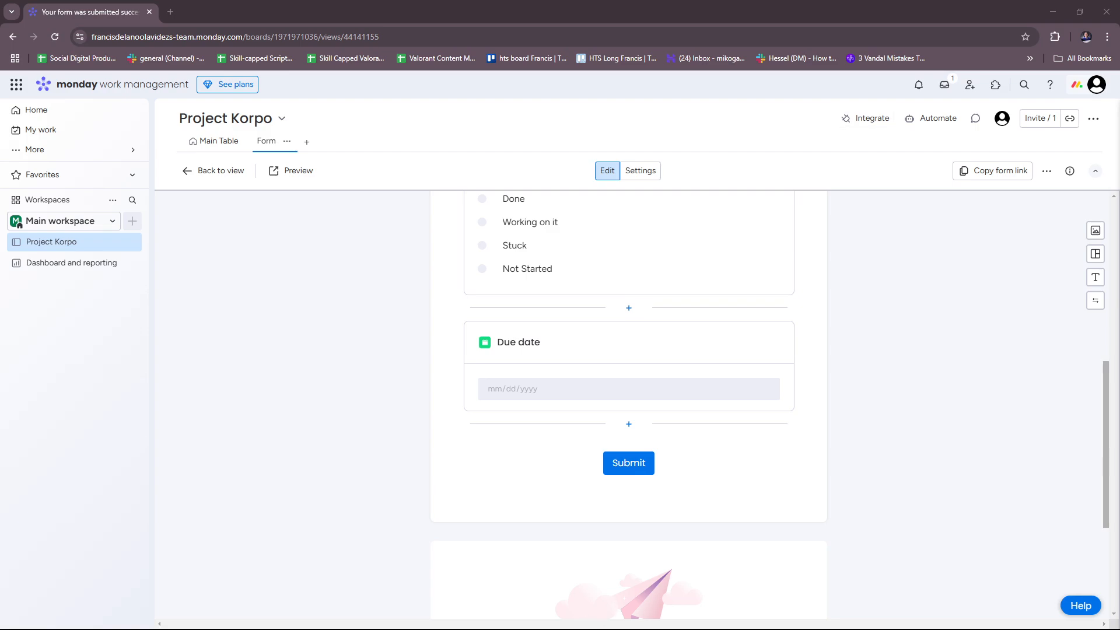
{"action": "scroll", "coordinate": [669, 327], "scroll_direction": "down", "scroll_amount": 4}
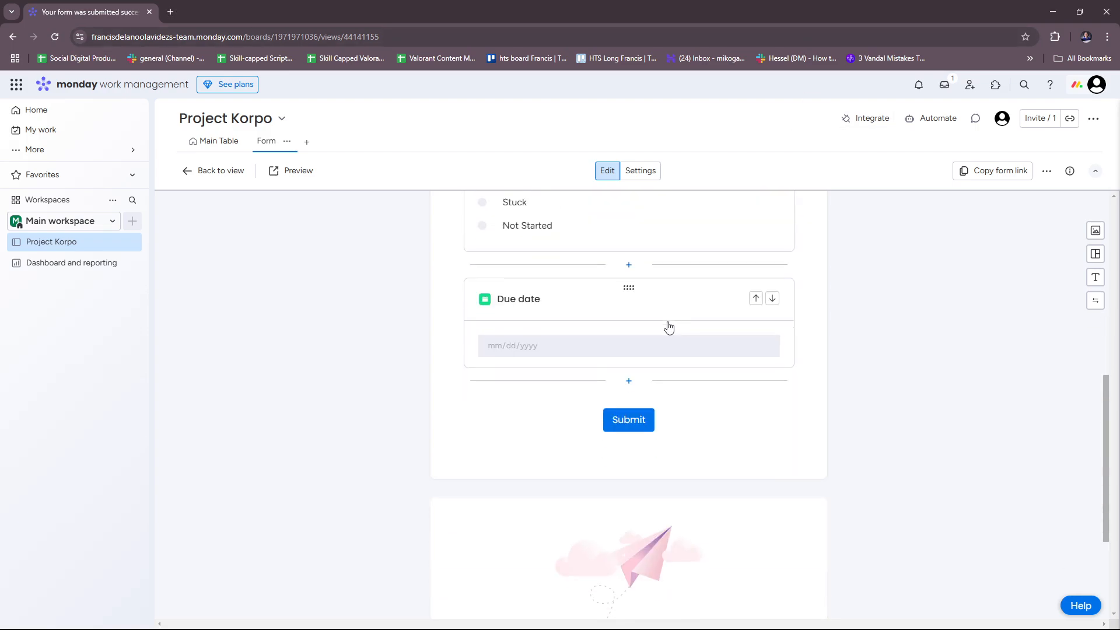
{"action": "scroll", "coordinate": [648, 345], "scroll_direction": "up", "scroll_amount": 3}
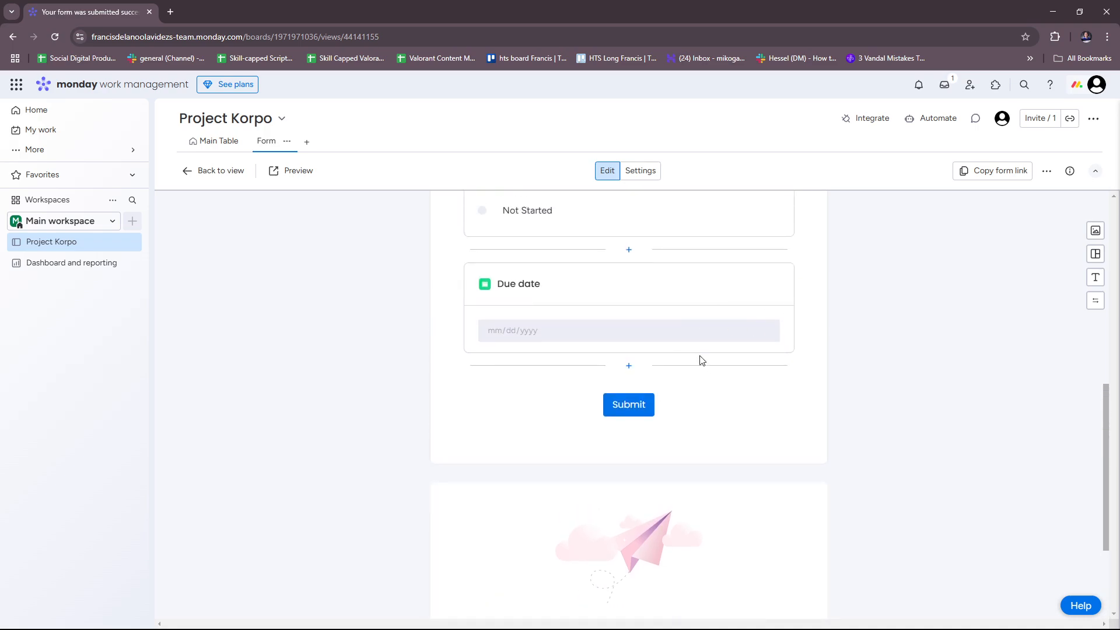
{"action": "scroll", "coordinate": [705, 391], "scroll_direction": "down", "scroll_amount": 3}
{"action": "scroll", "coordinate": [670, 350], "scroll_direction": "up", "scroll_amount": 3}
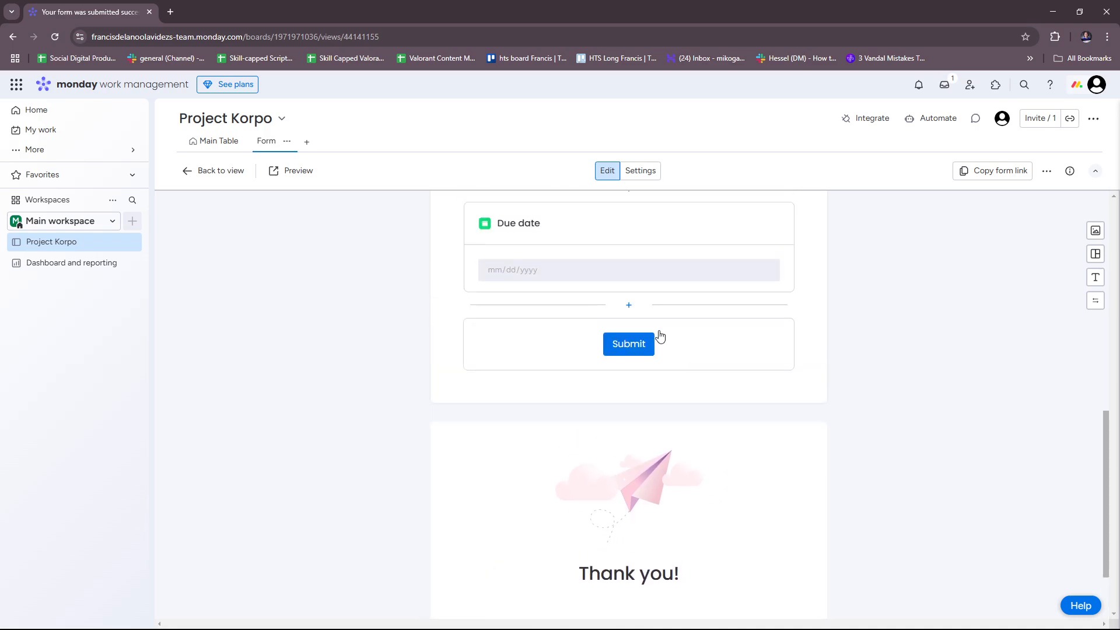
{"action": "scroll", "coordinate": [637, 400], "scroll_direction": "up", "scroll_amount": 6}
{"action": "scroll", "coordinate": [634, 408], "scroll_direction": "up", "scroll_amount": 3}
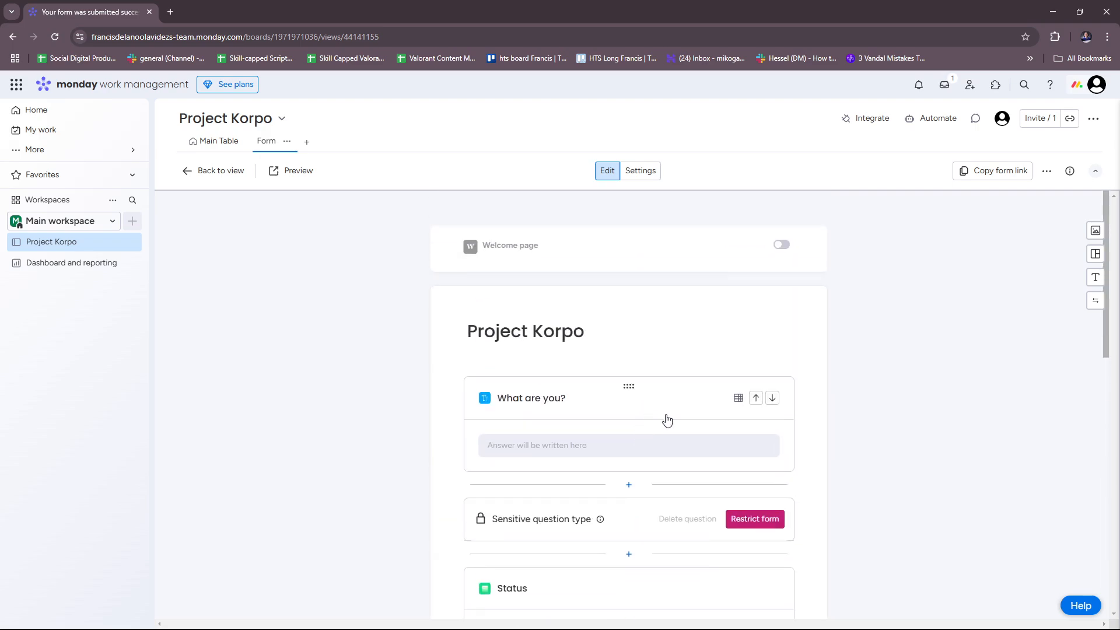